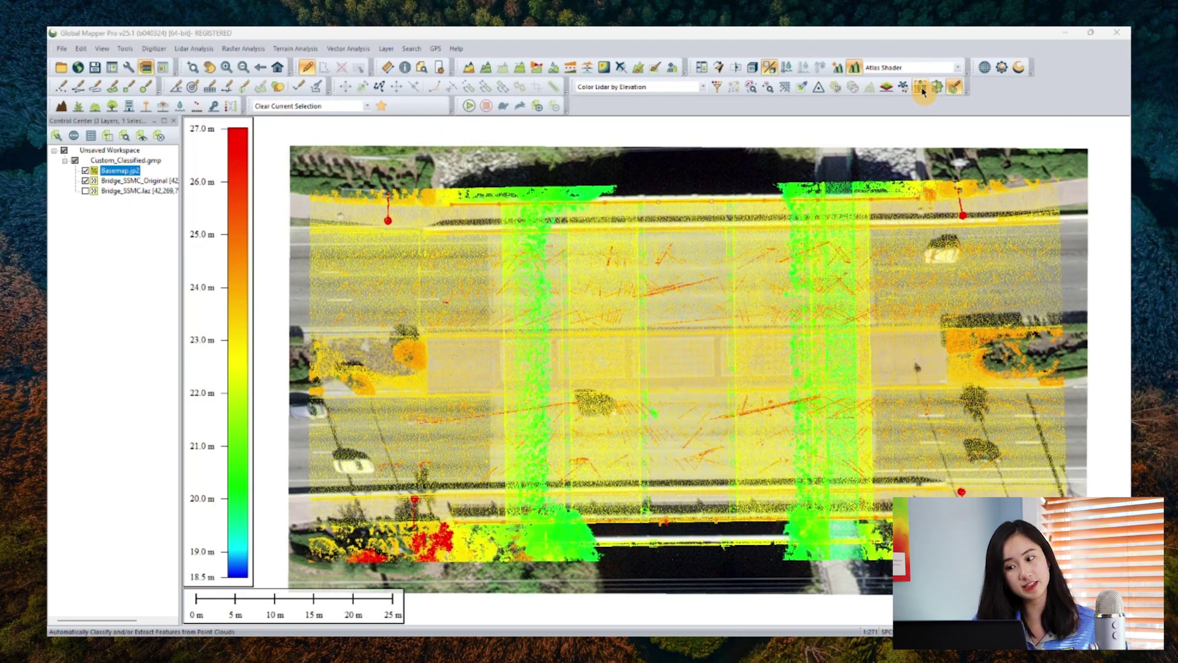
Step: Open Automatic Point Cloud Analysis for Bridge_SSMC_Original and expand the Ground model parameters
left_click(923, 87)
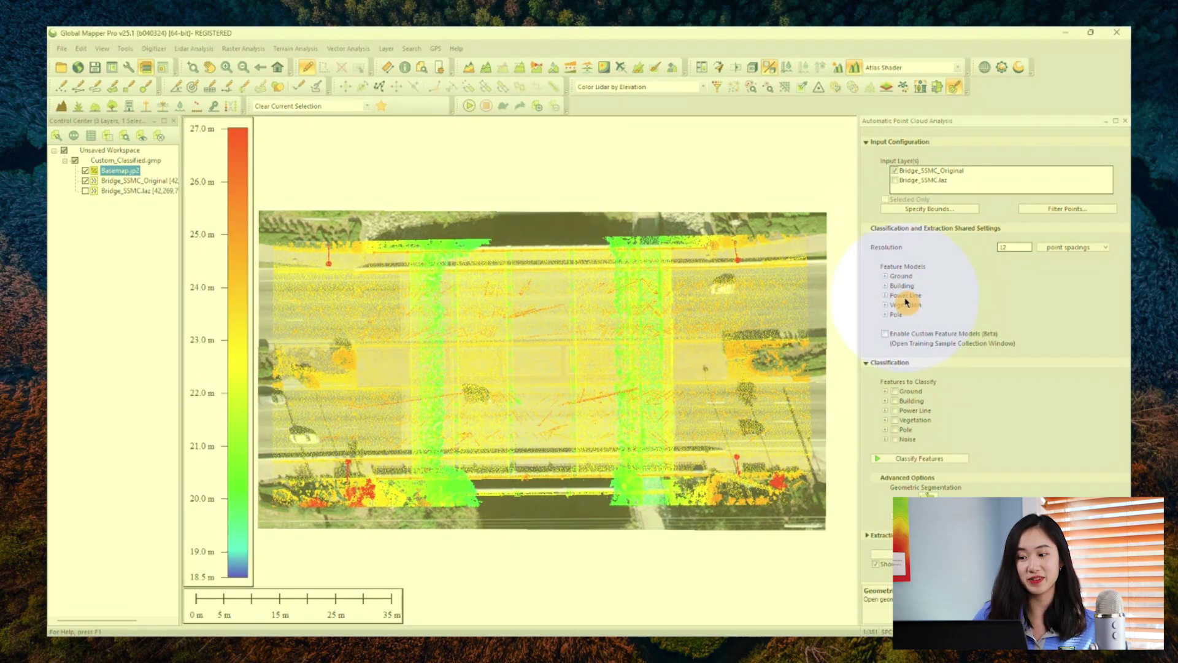
left_click(907, 302)
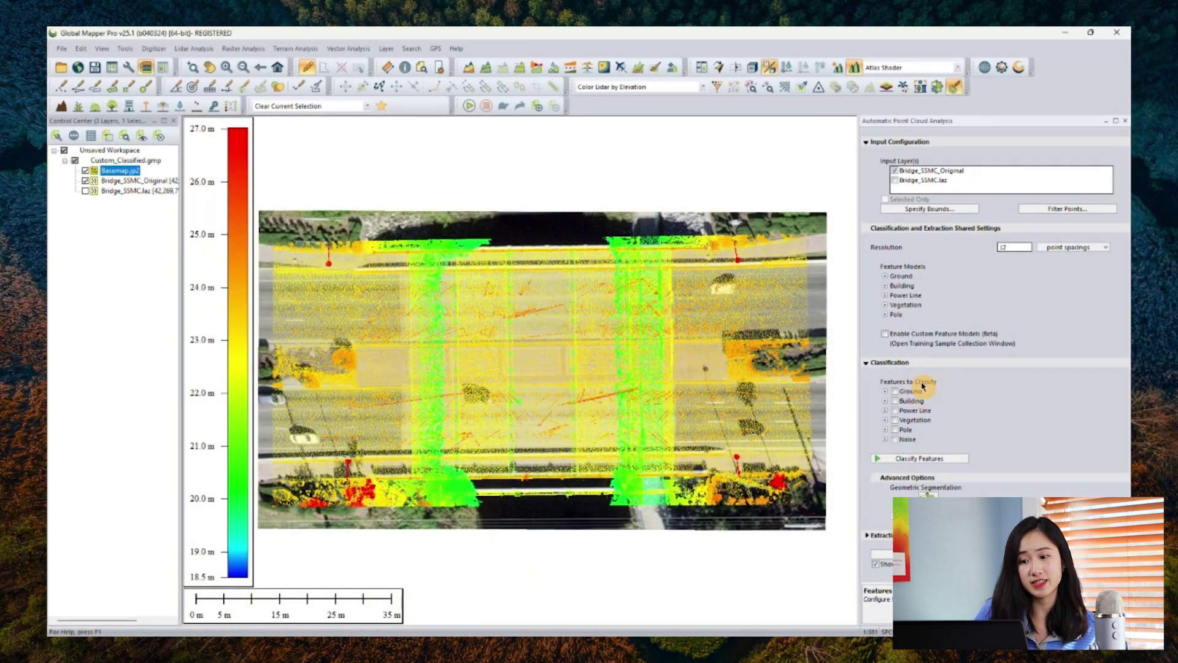
left_click(885, 276)
Step: Expand the Building, Power Line, Vegetation and Pole feature model parameters
left_click(885, 296)
left_click(886, 333)
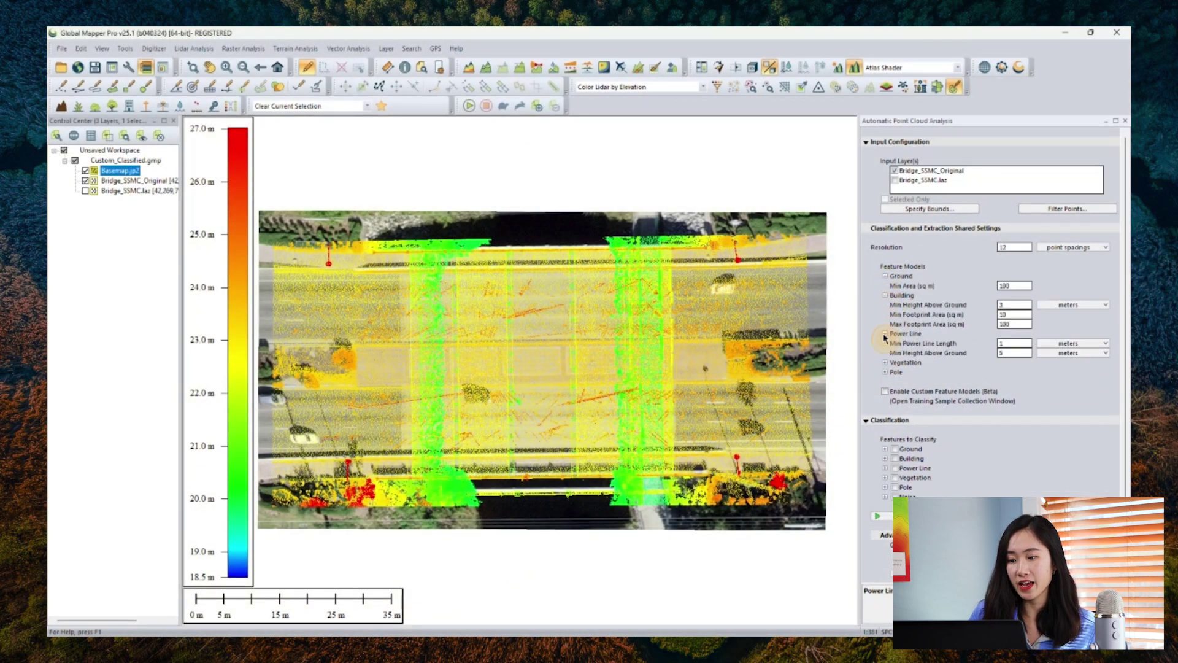
left_click(886, 362)
left_click(886, 420)
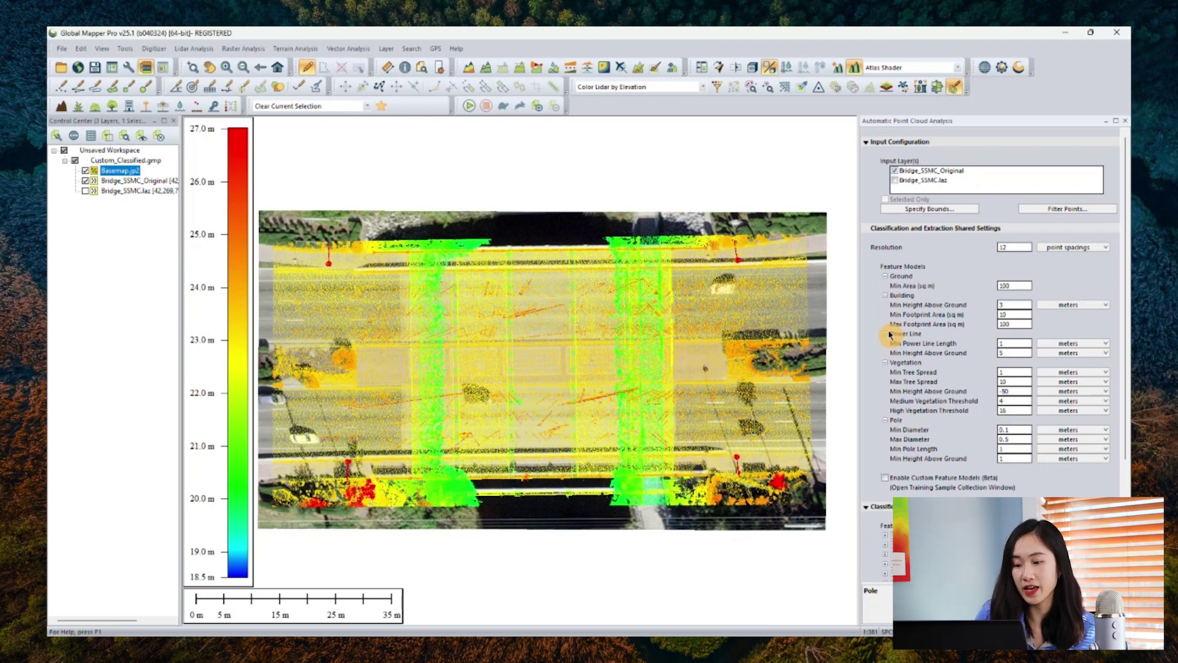
Step: Toggle the Custom Feature Models option, read its description, and close the analysis panel
scroll(890, 334, "down", 3)
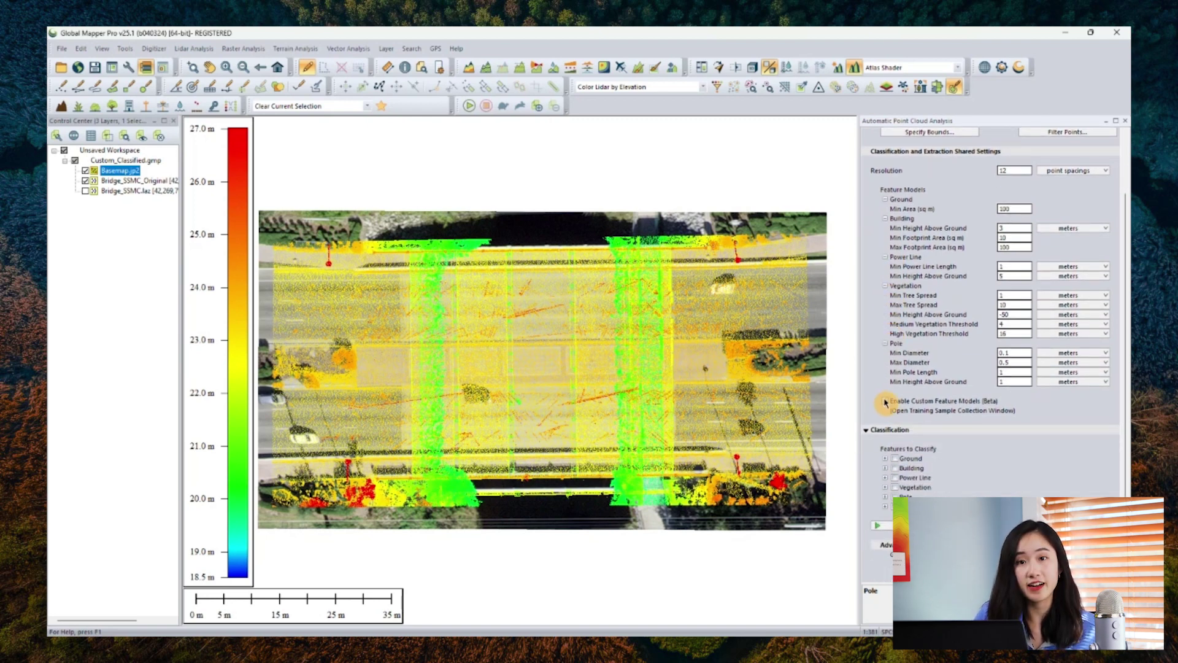
left_click(885, 402)
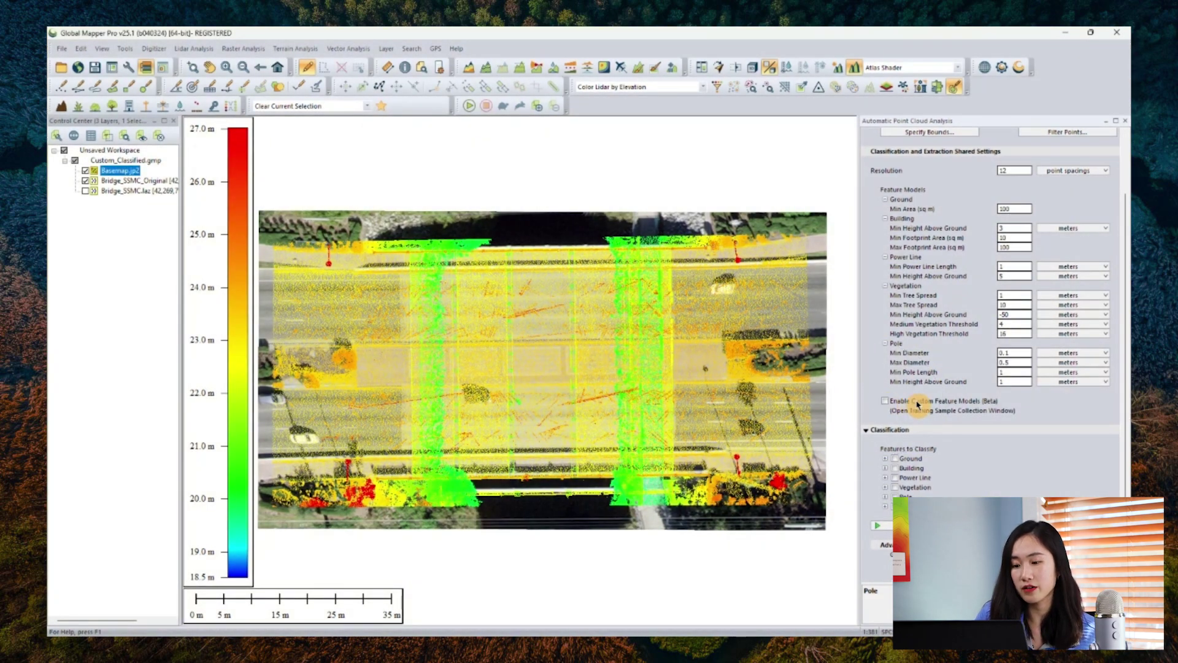
left_click(917, 405)
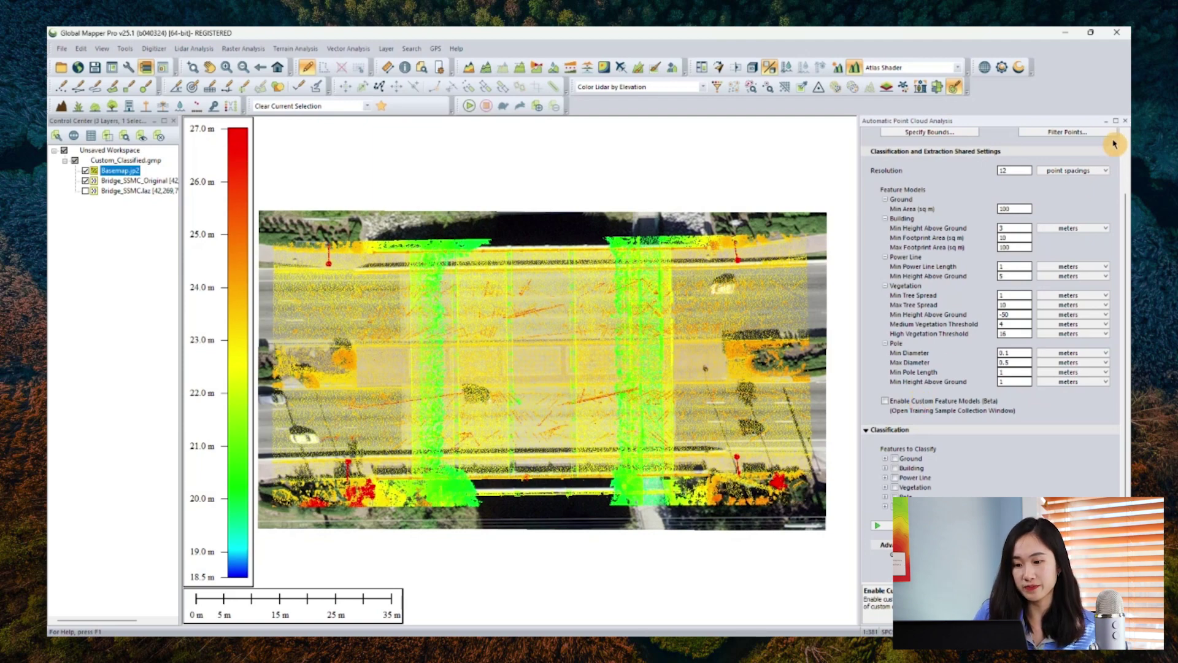
left_click(1125, 121)
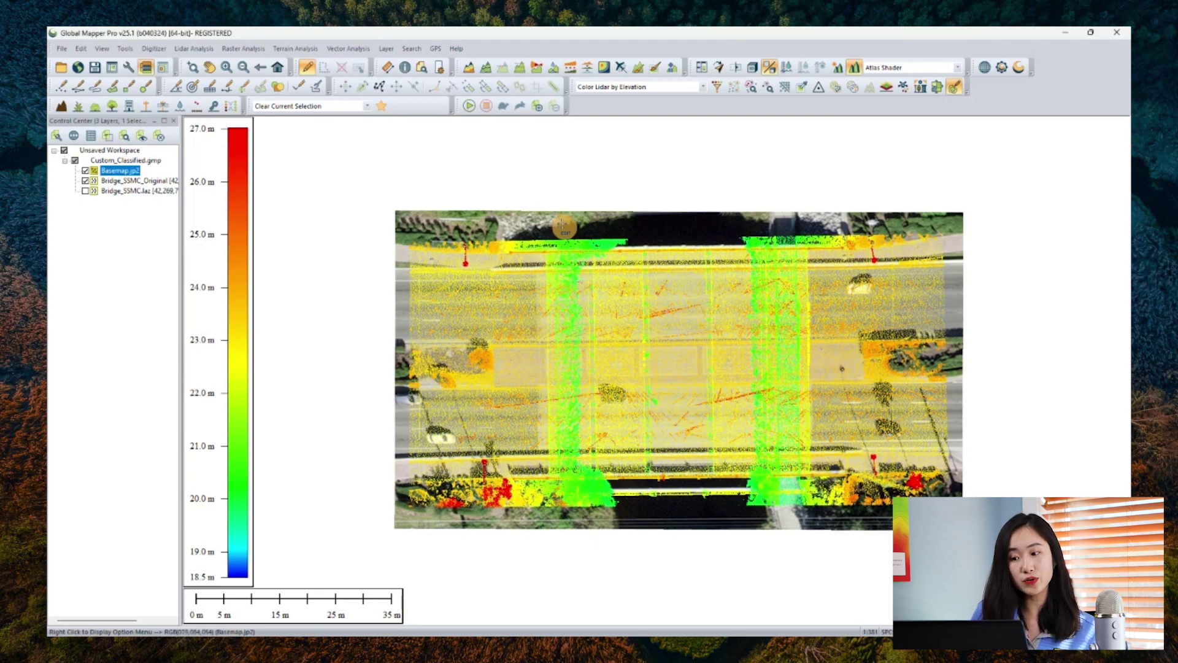
Step: Hide Basemap.jp2, keep Bridge_SSMC_Original visible, and view the point cloud in 3D
left_click(86, 171)
left_click(86, 172)
left_click(85, 181)
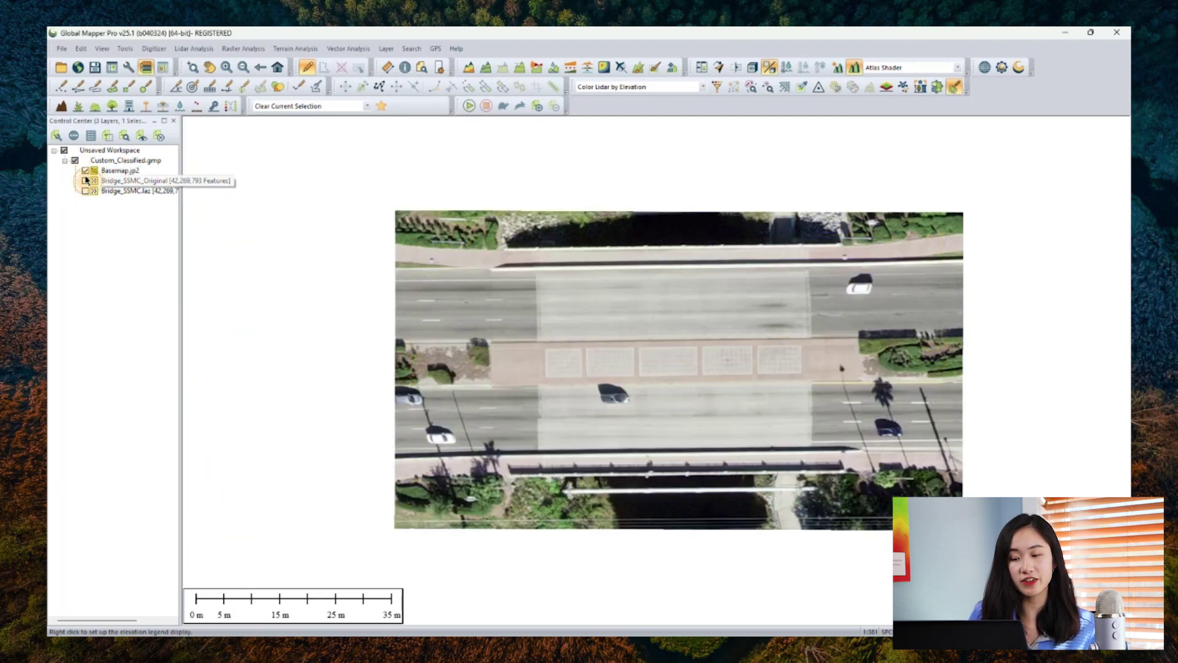
scroll(765, 353, "up", 1)
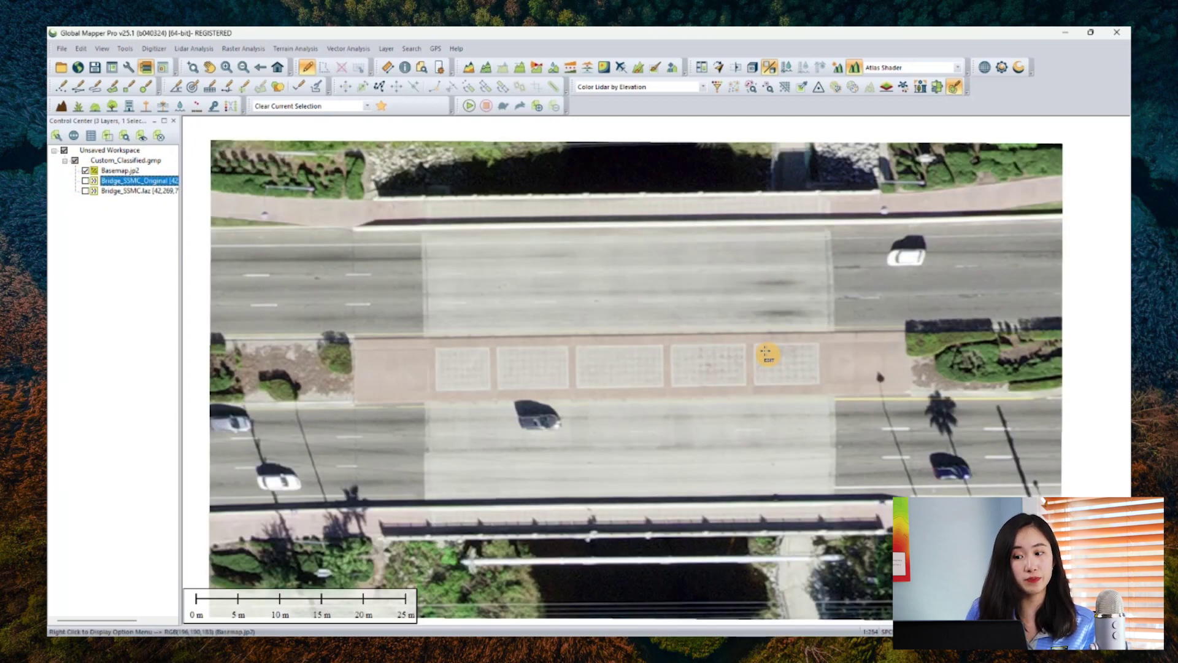
left_click(86, 181)
left_click(85, 171)
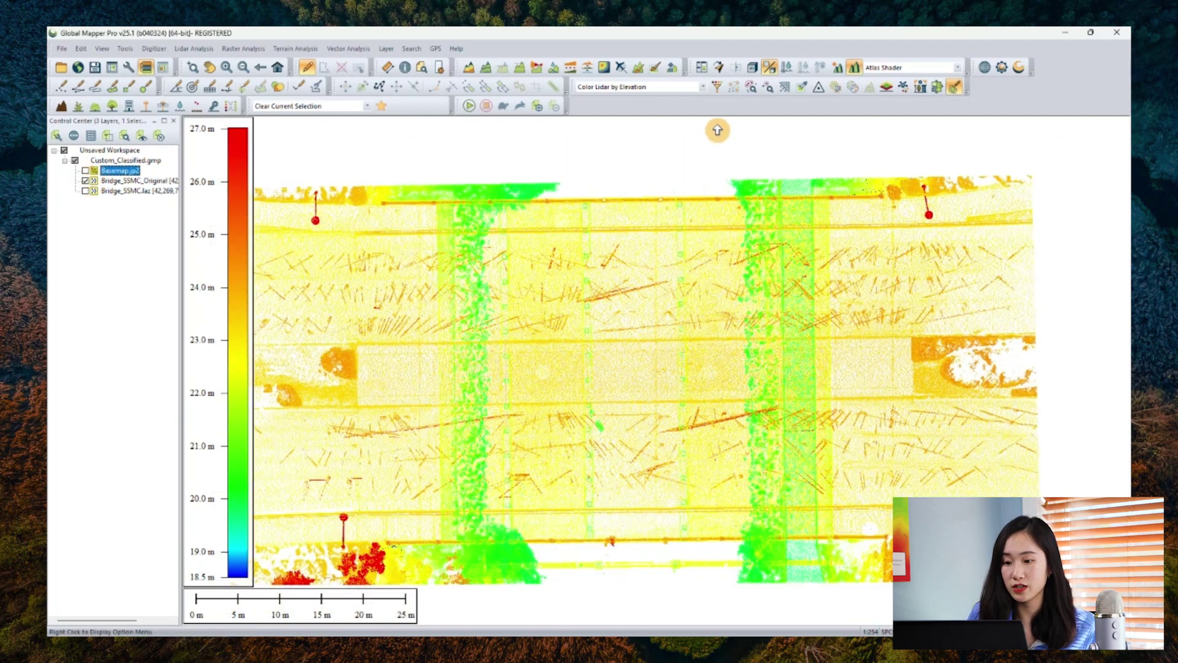
left_click(753, 67)
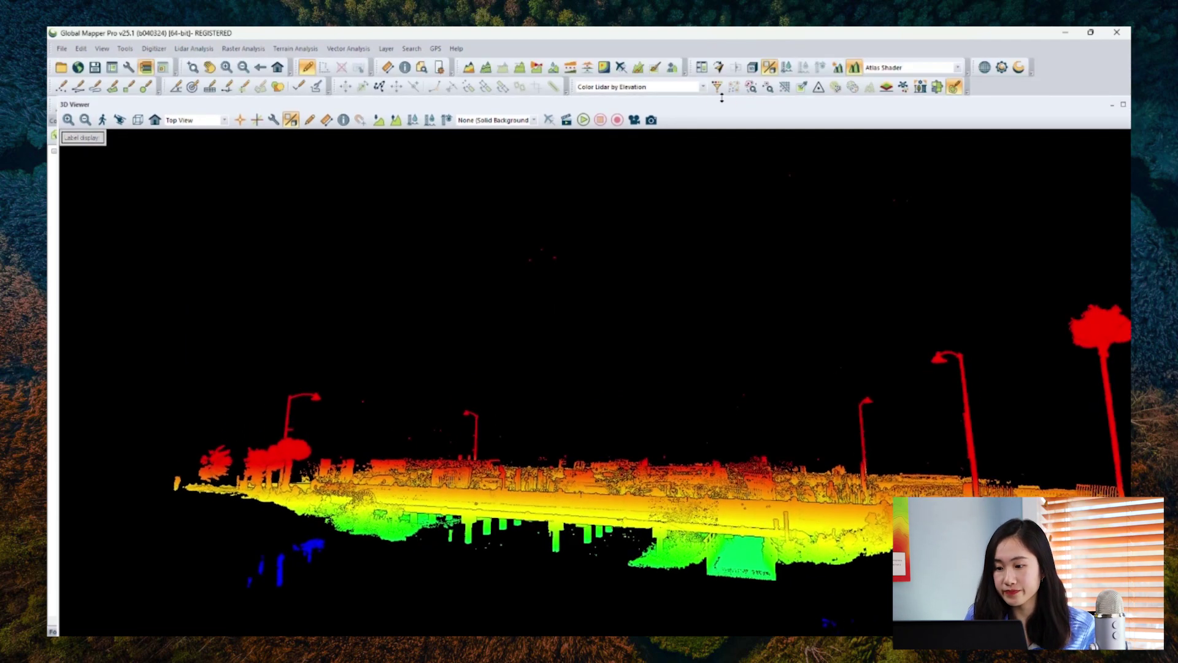
Step: Colour the bridge point cloud by RGB, then orbit and zoom around it in 3D
left_click(684, 87)
left_click(661, 104)
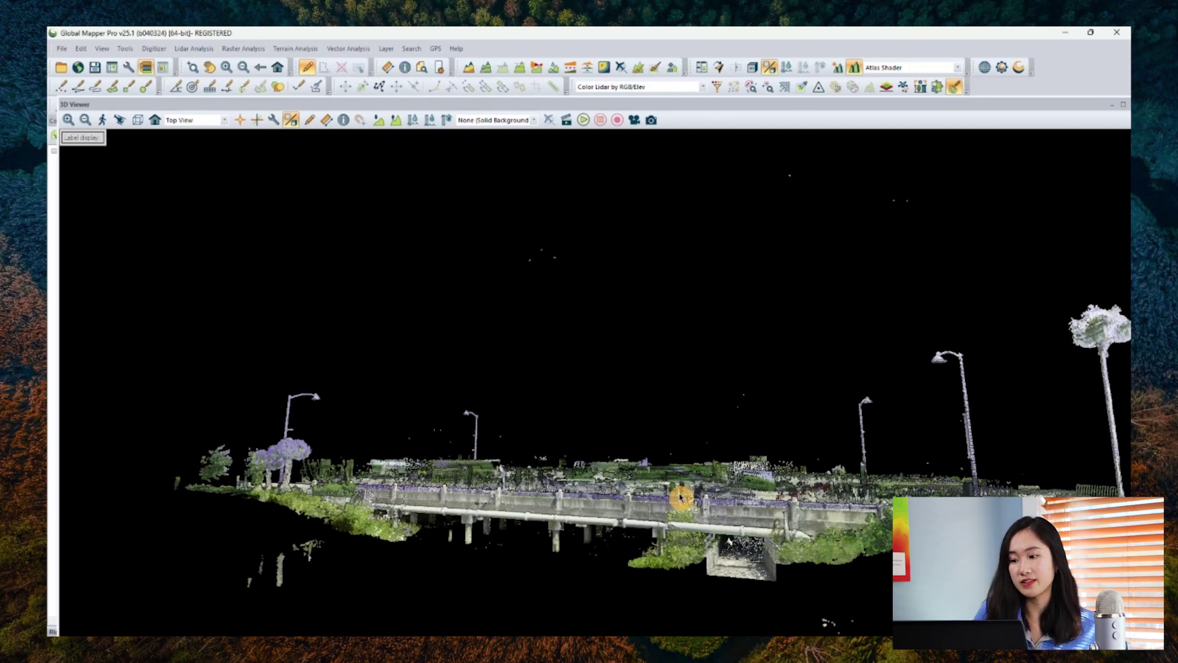
mouse_move(680, 497)
left_mouse_down()
mouse_move(641, 537)
mouse_move(687, 522)
mouse_move(692, 531)
mouse_move(653, 534)
mouse_move(743, 560)
mouse_move(481, 537)
mouse_move(518, 526)
mouse_move(438, 540)
mouse_move(489, 537)
left_mouse_up()
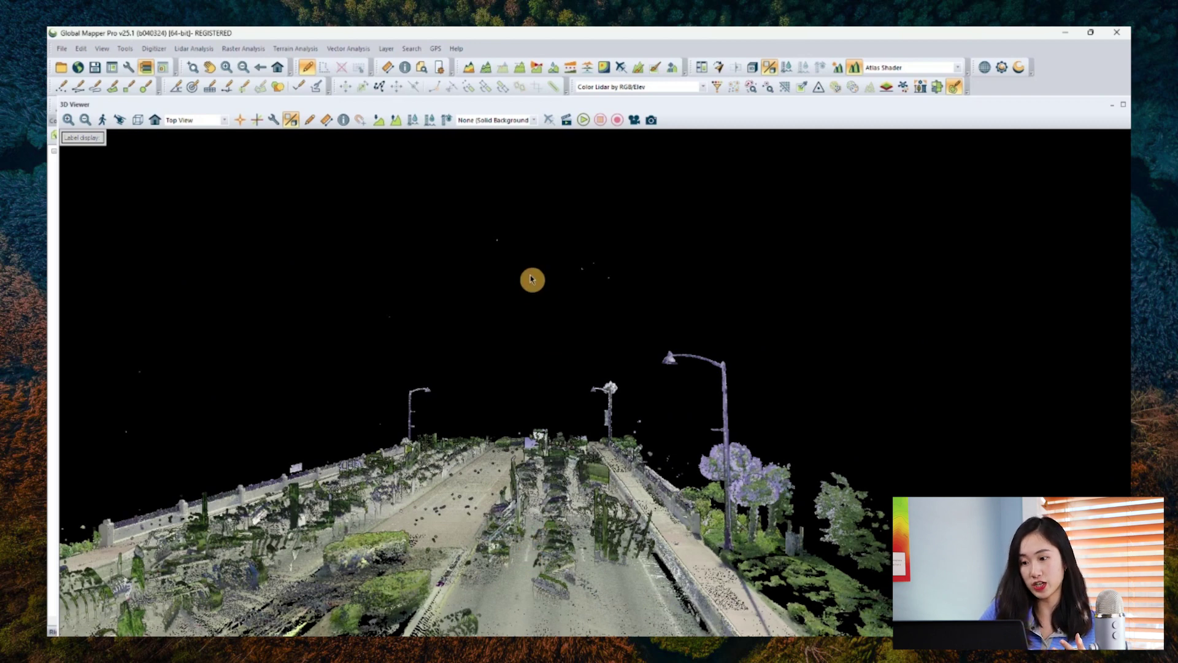
scroll(537, 311, "down", 3)
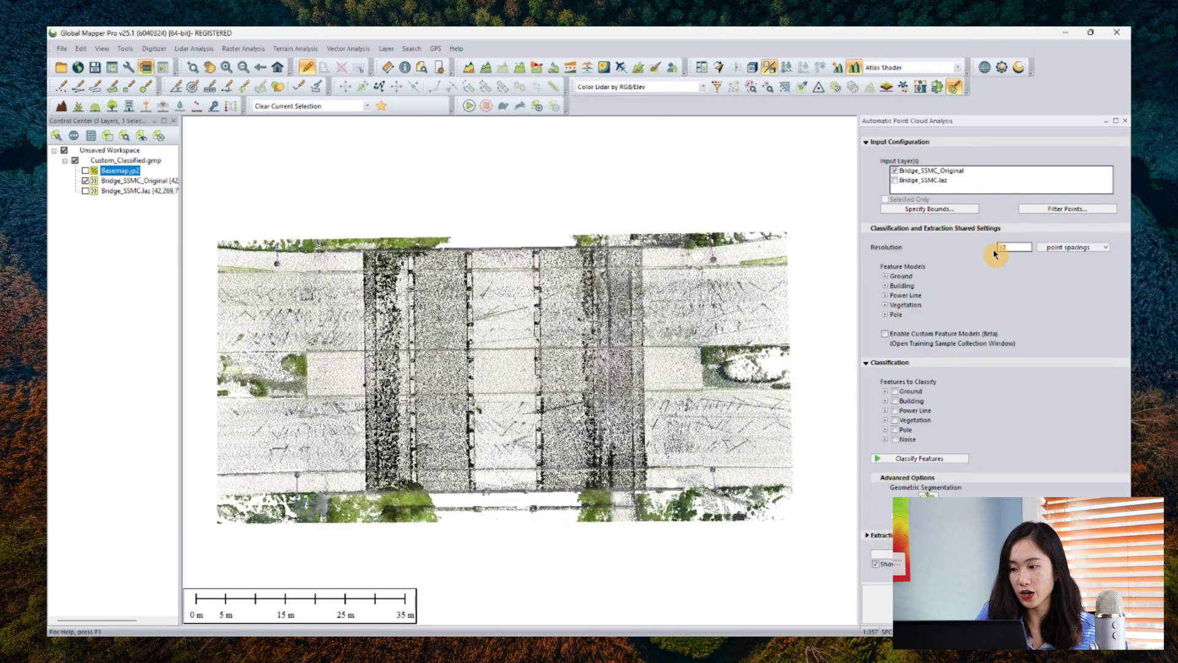
Step: Set the Ground model's minimum area to 1000 sq m
left_click(1022, 249)
left_click(886, 276)
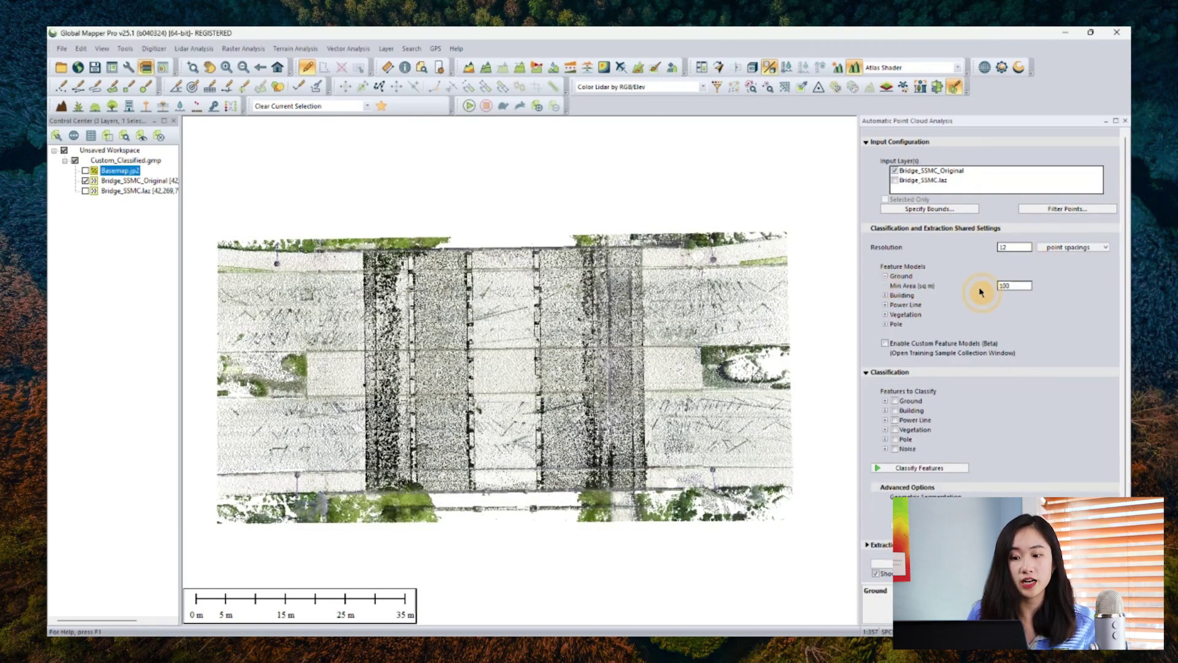
left_click(1015, 286)
type("000")
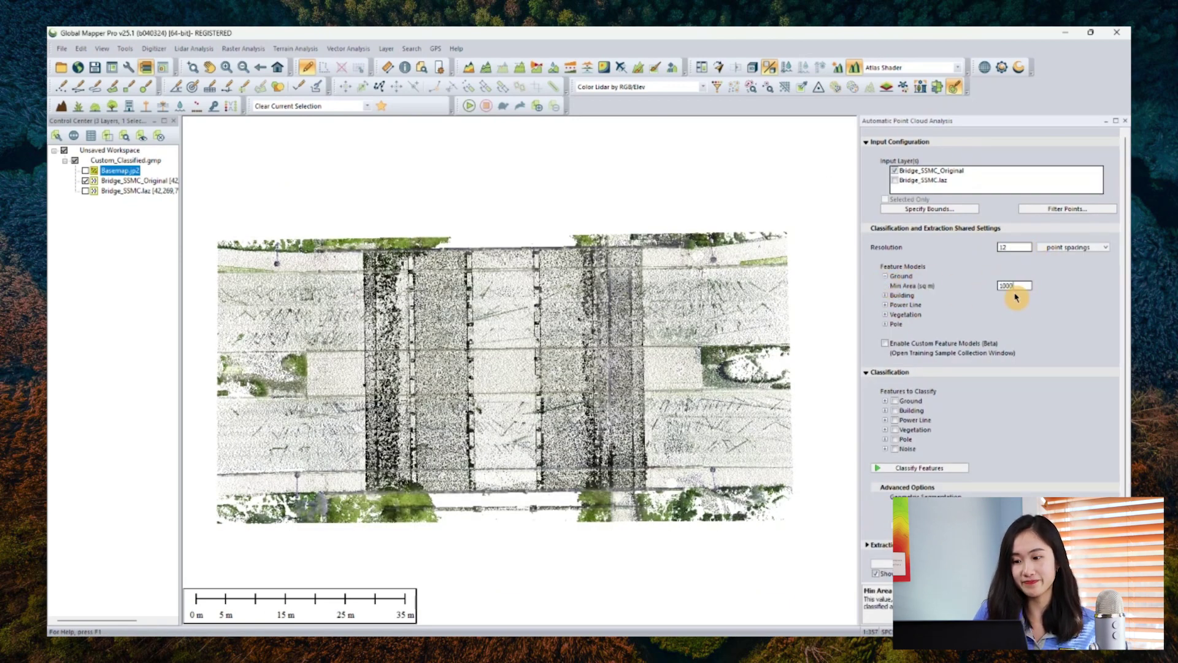
Step: Tick Ground and Noise under Features to Classify
left_click(896, 402)
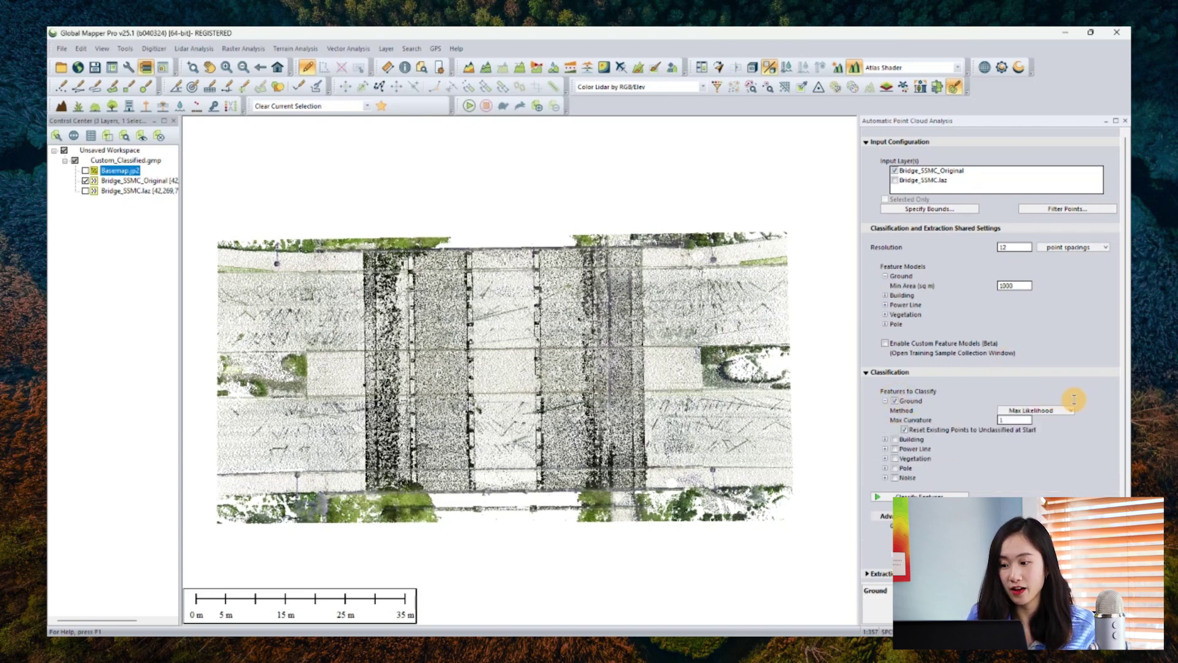
left_click(894, 477)
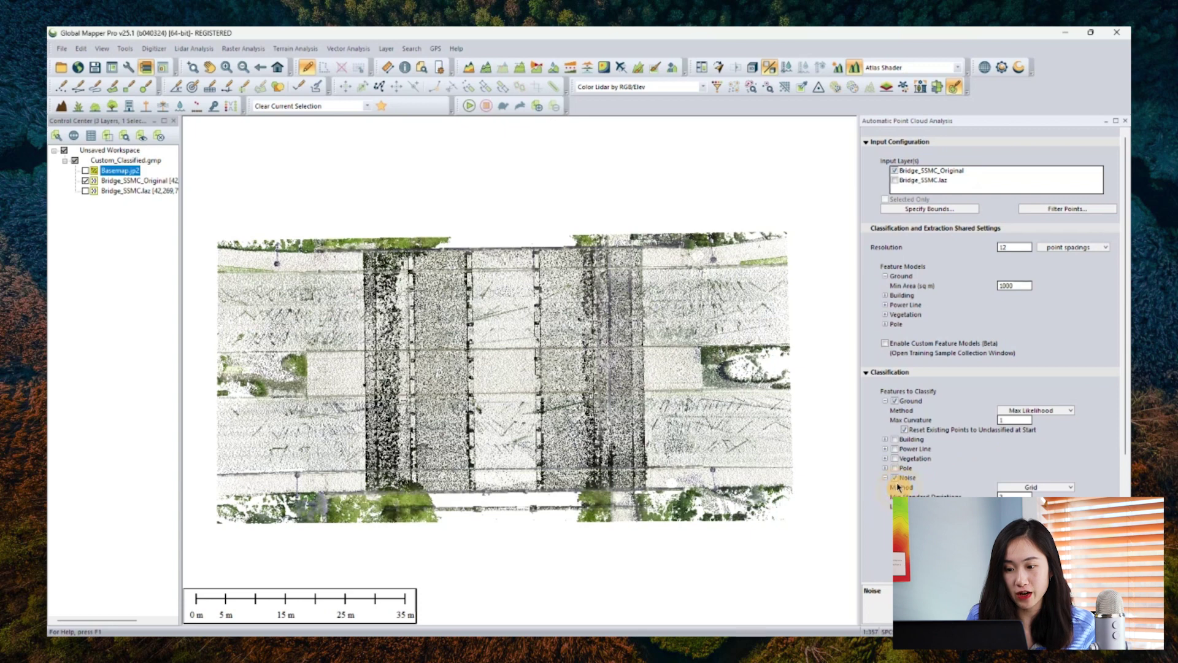
scroll(899, 487, "down", 2)
scroll(901, 486, "down", 2)
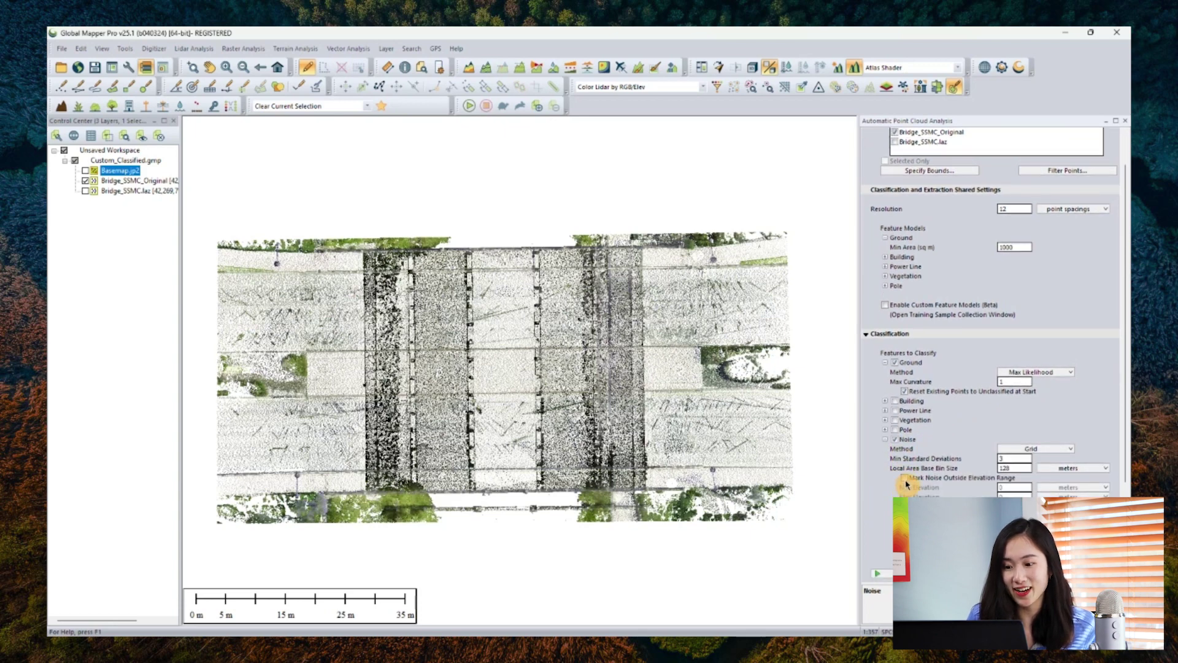
scroll(909, 484, "down", 1)
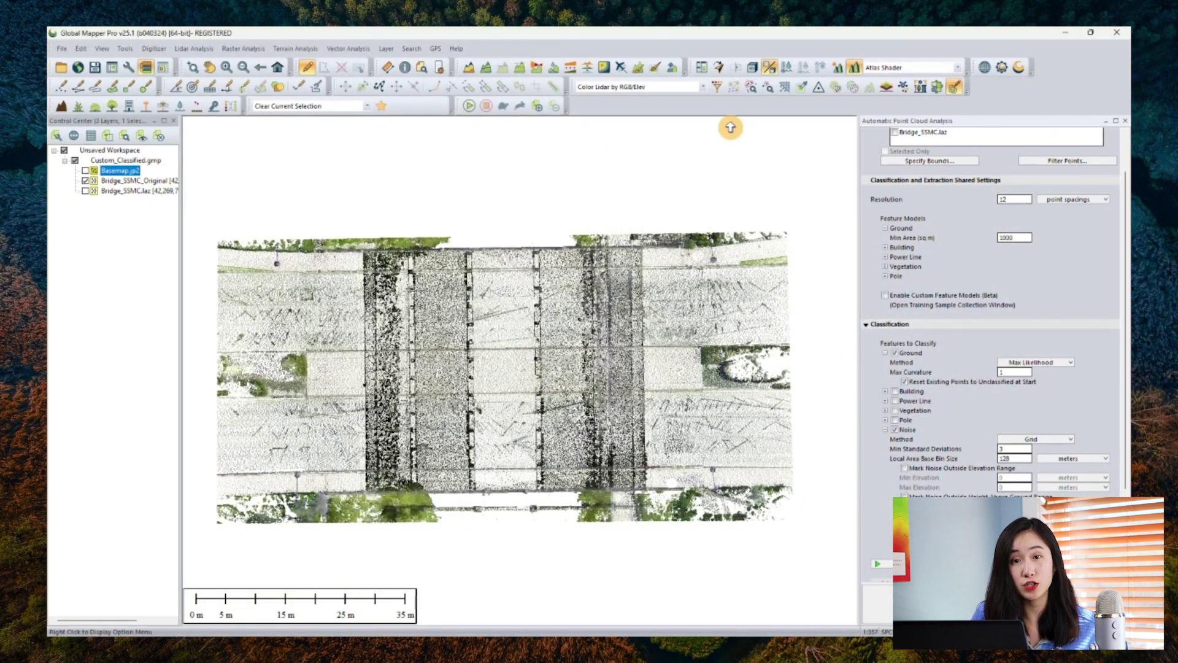
left_click(669, 89)
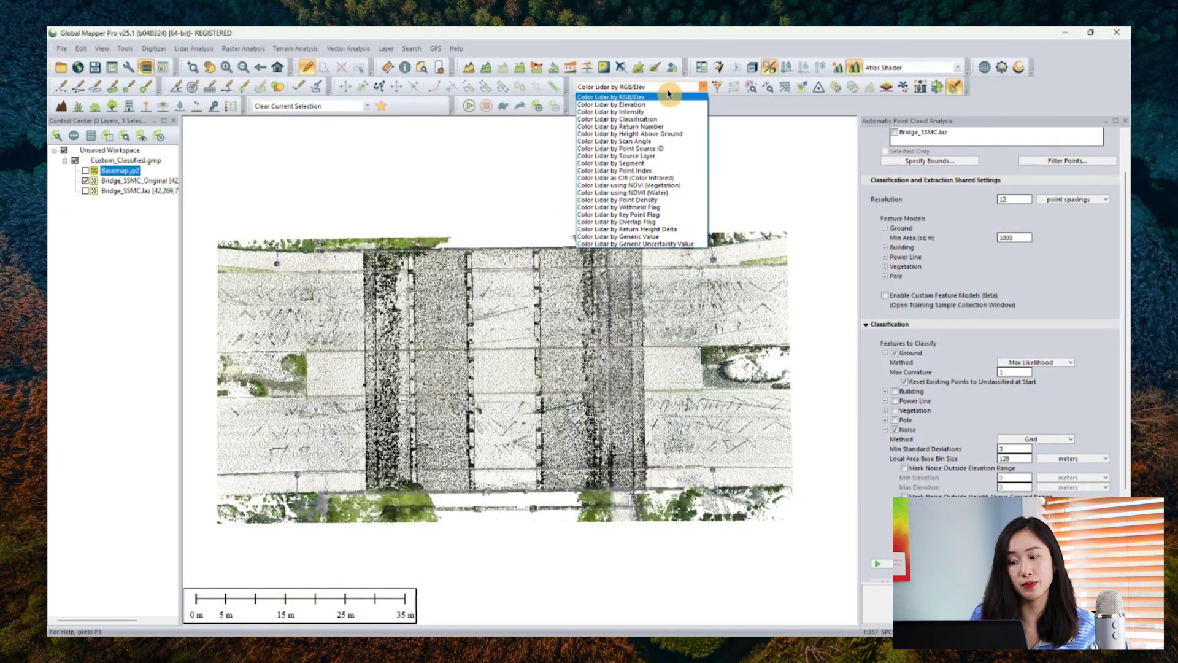
Step: Colour the cloud by classification, inspect it obliquely in 3D, then return to the 2D map
left_click(657, 120)
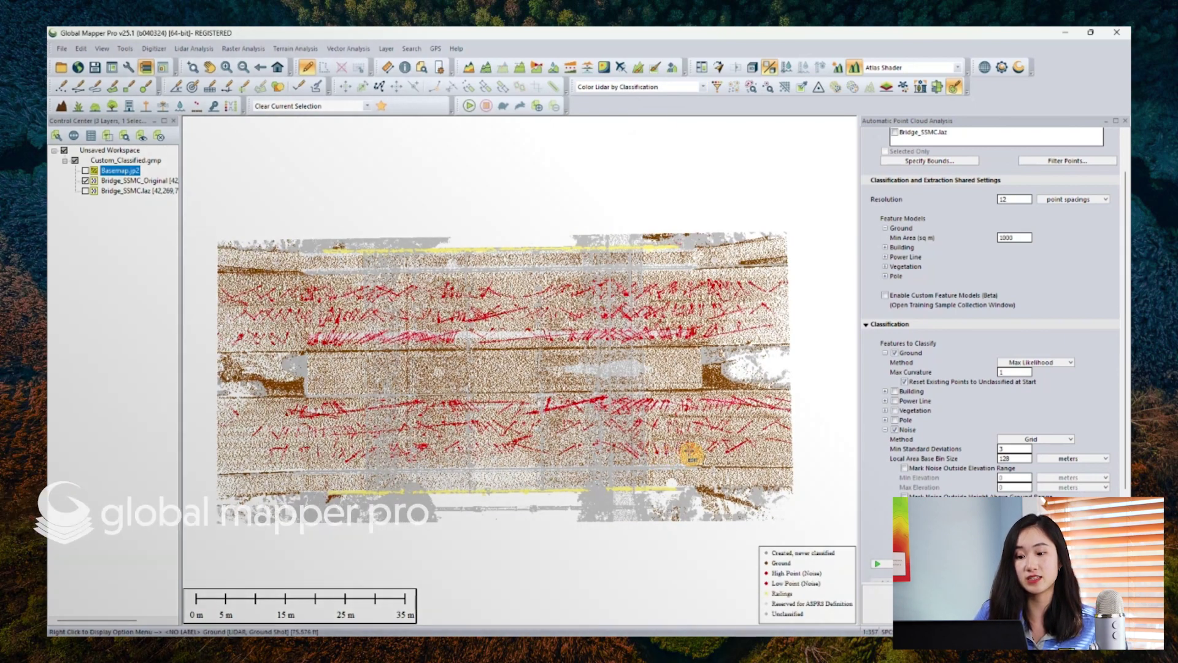
left_click(753, 87)
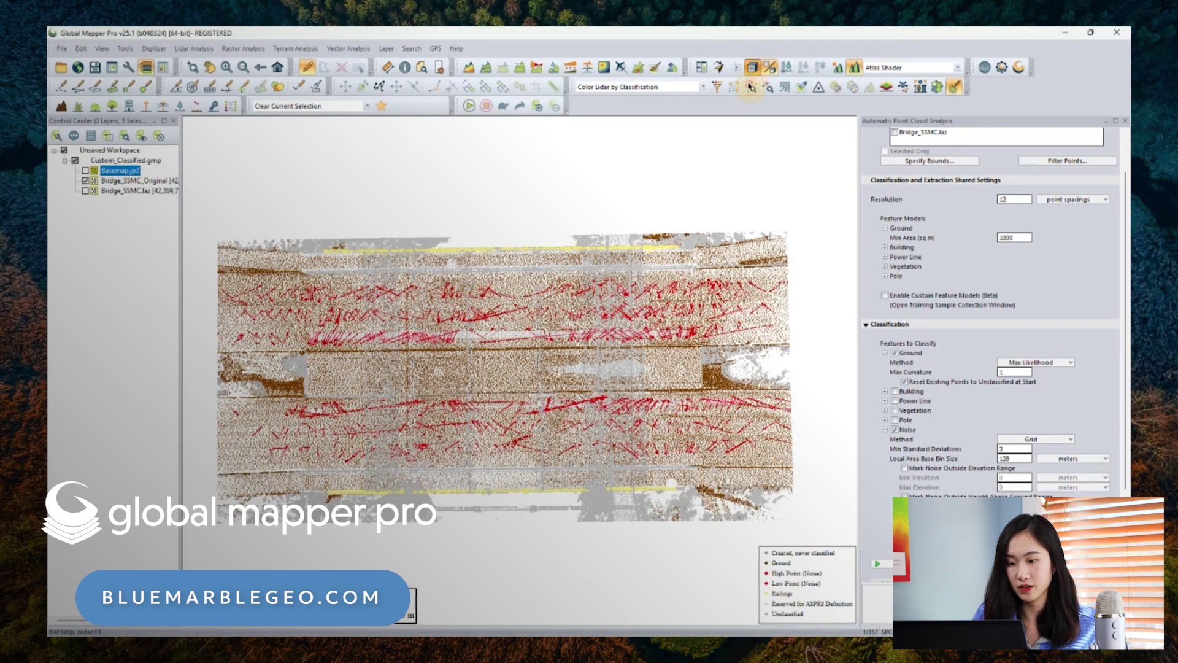
double_click(591, 127)
left_click_drag(653, 150, 702, 526)
left_click_drag(690, 99, 755, 89)
left_click_drag(680, 393, 586, 455)
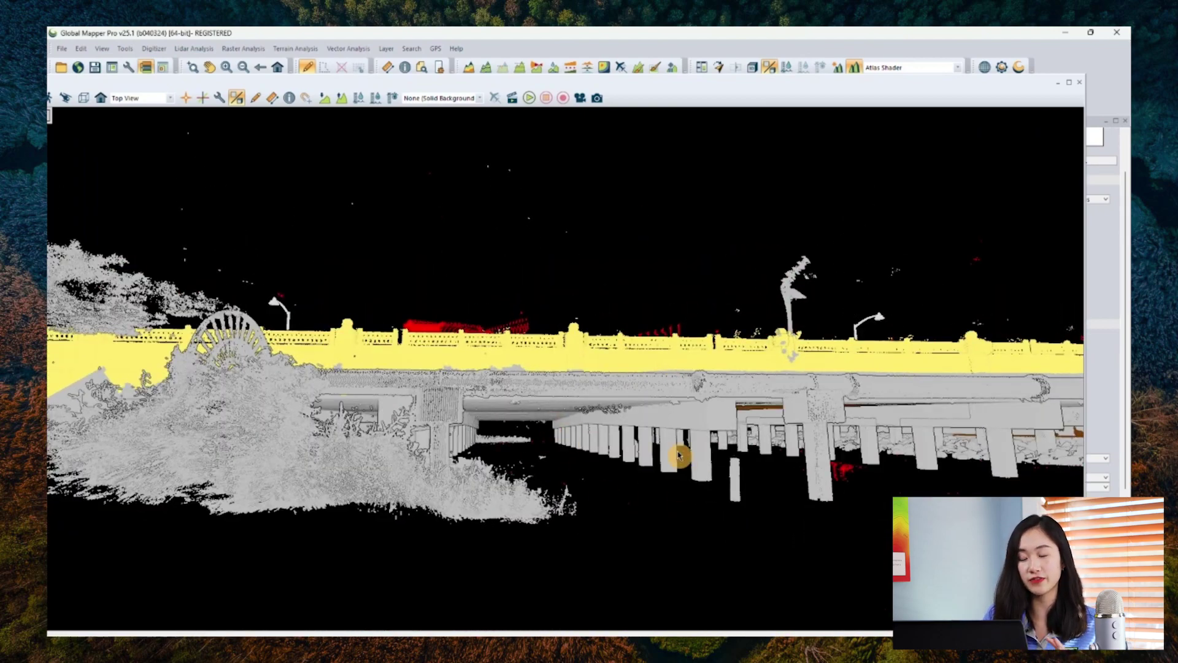
left_click(1080, 85)
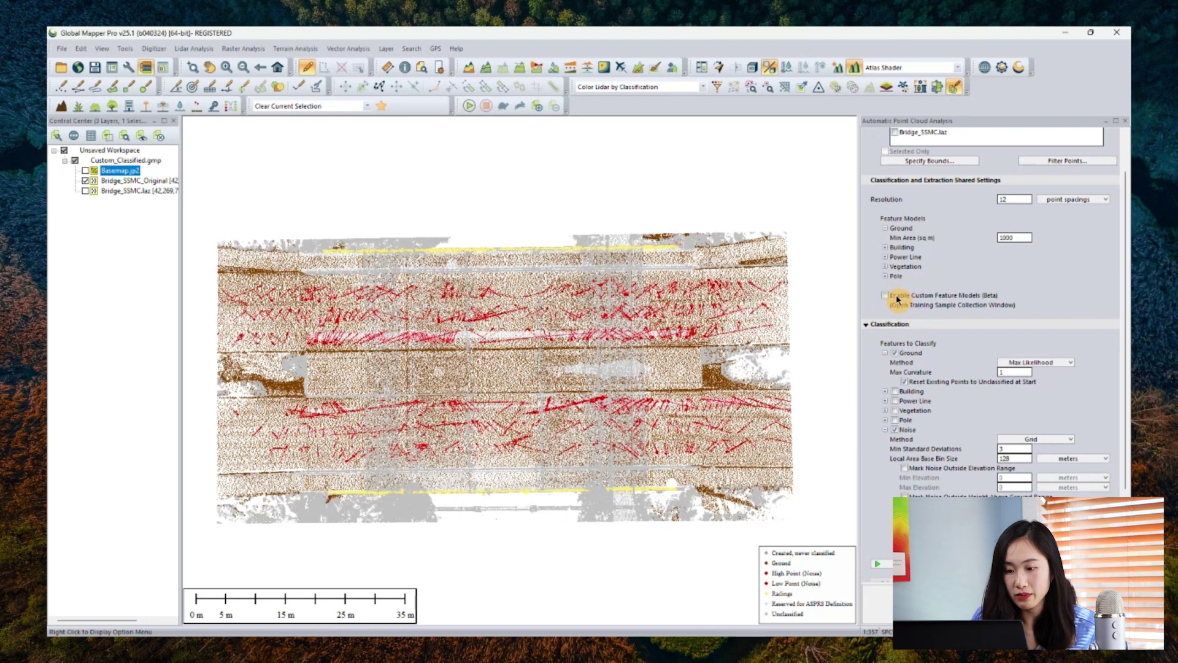
Step: Enable Custom Feature Models, dock the Training Samples window, and choose area-drawing sample mode
scroll(1111, 298, "up", 2)
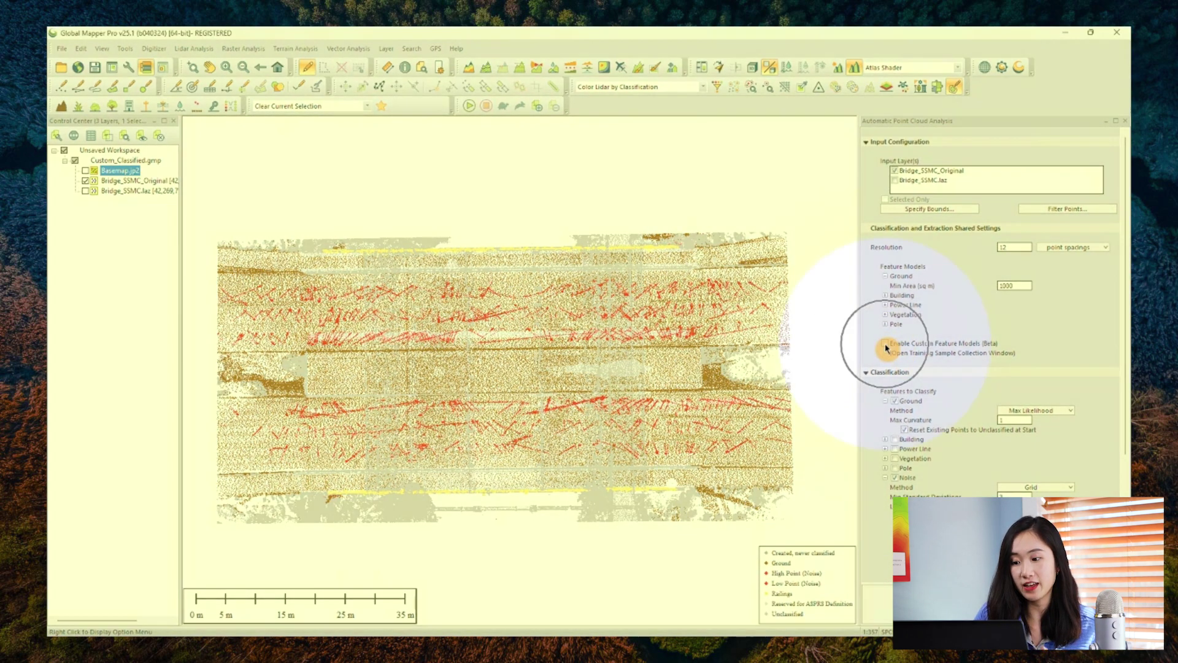
left_click(886, 345)
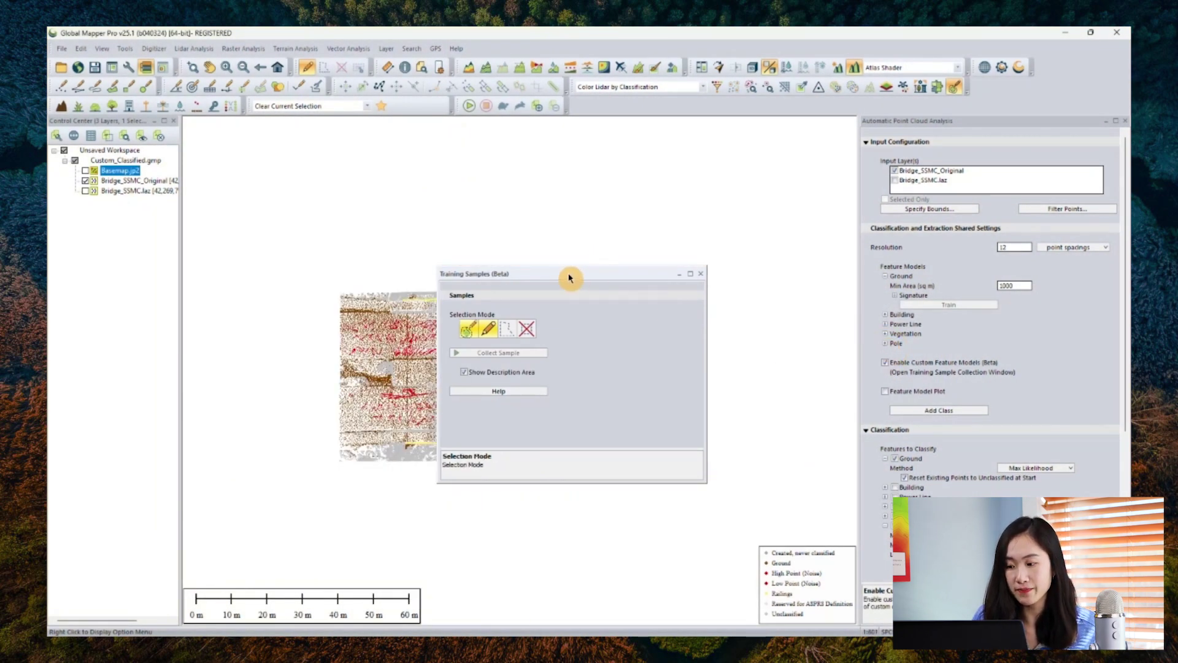
left_click_drag(483, 275, 929, 126)
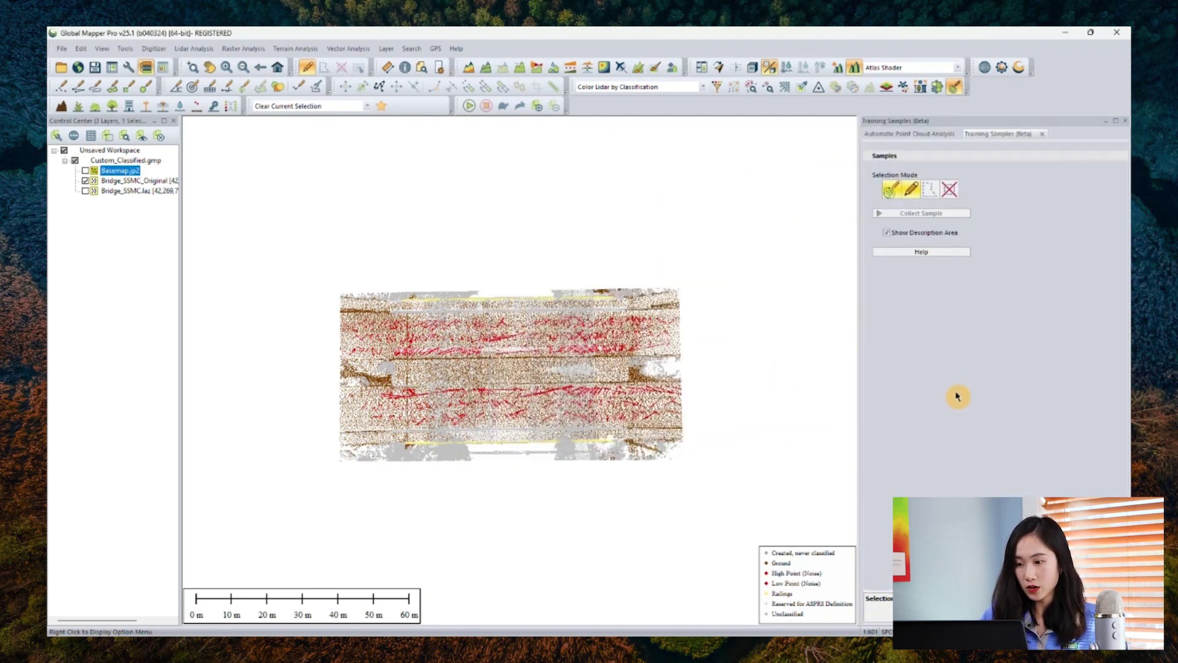
left_click(917, 195)
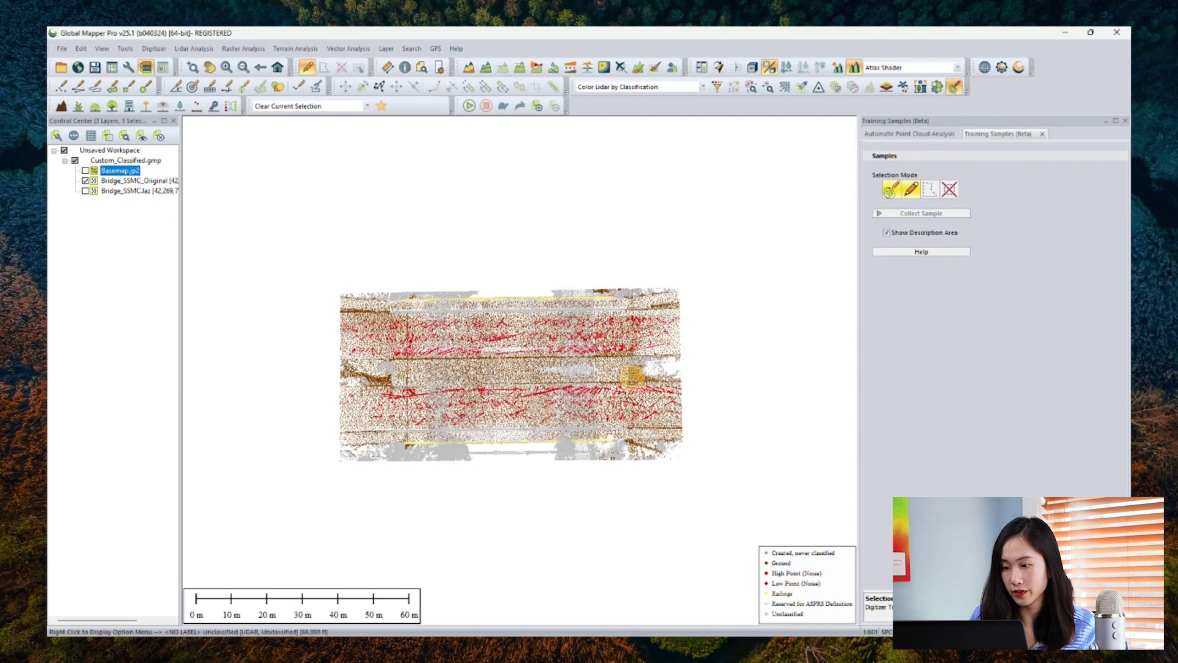
left_click(909, 135)
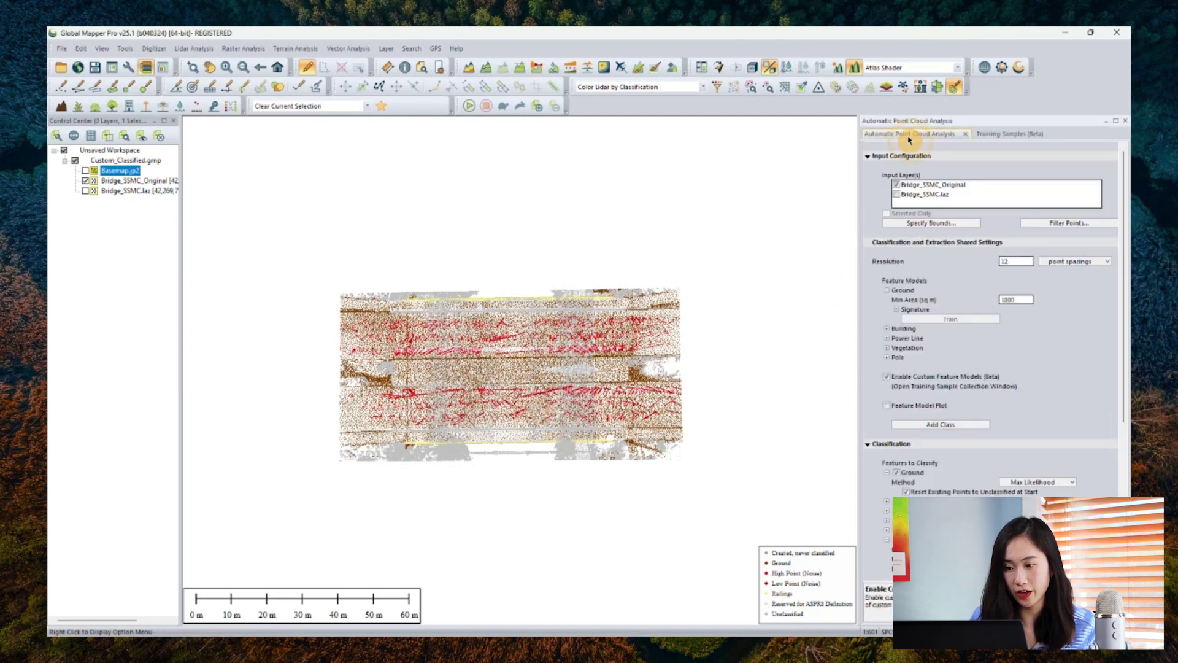
Step: Open the Lidar page of the Configuration dialog and move down the classification list
left_click(129, 68)
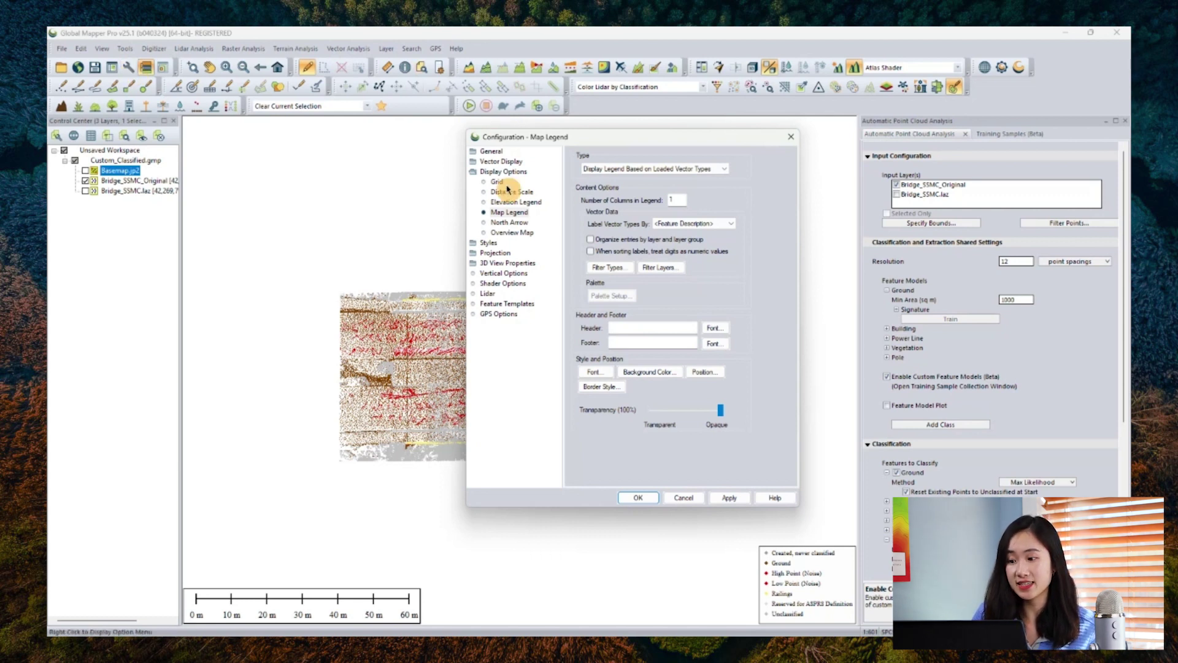
left_click(488, 297)
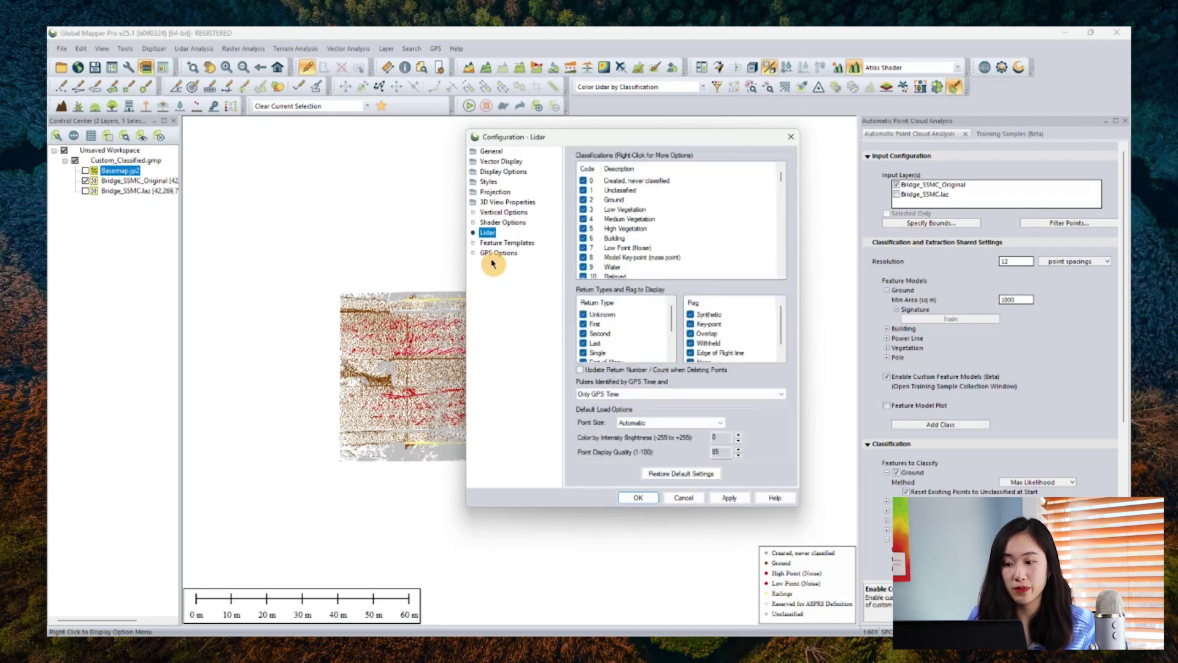
left_click(781, 275)
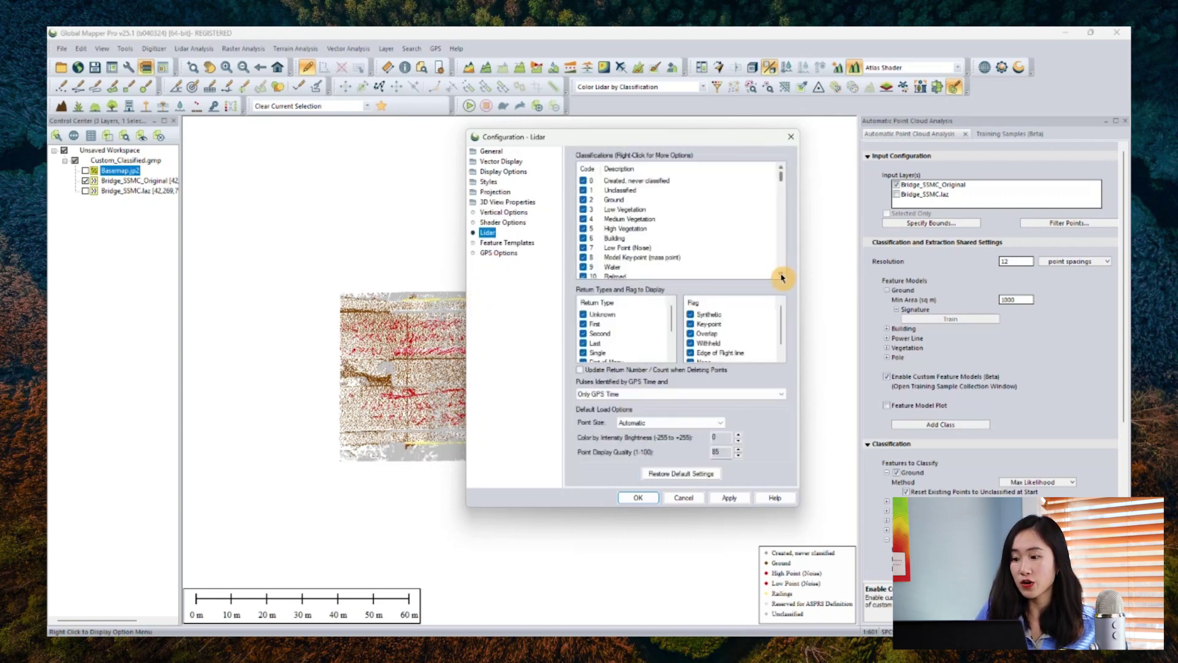
left_click(781, 275)
left_click(782, 275)
left_click(781, 275)
left_click(781, 275)
left_click(781, 275)
left_click(781, 275)
left_click(781, 275)
left_click(782, 275)
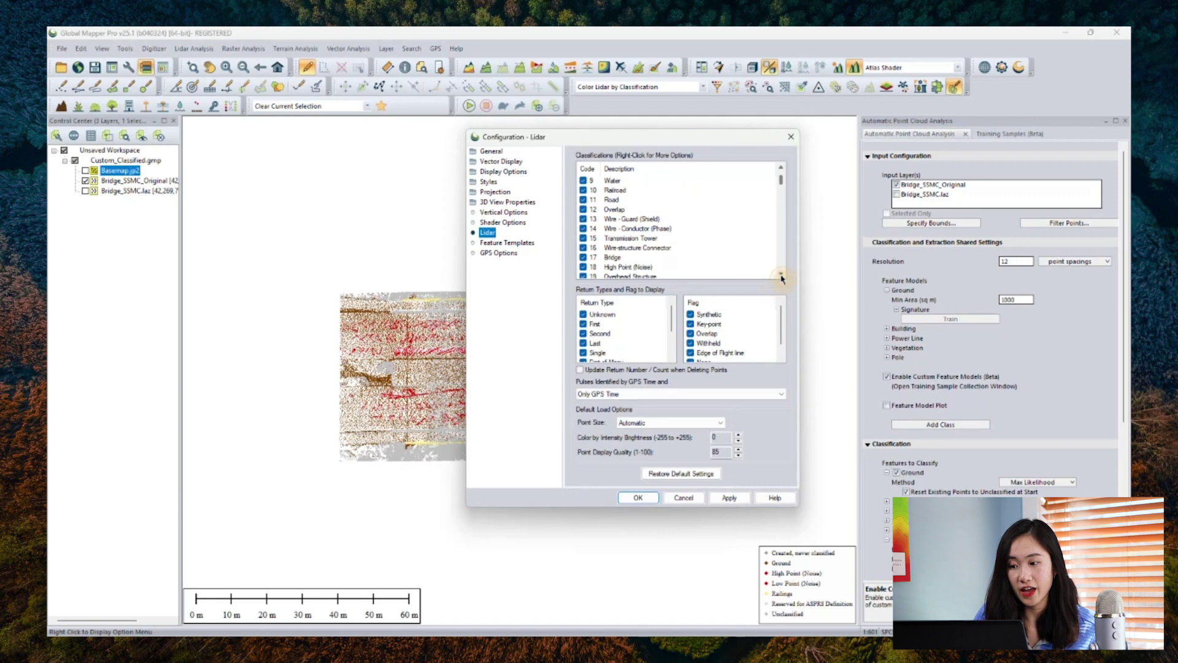
left_click(781, 275)
left_click(781, 275)
left_click(781, 275)
left_click(782, 275)
left_click(781, 275)
left_click(782, 275)
left_click(782, 275)
left_click(782, 275)
left_click(781, 275)
left_click(782, 275)
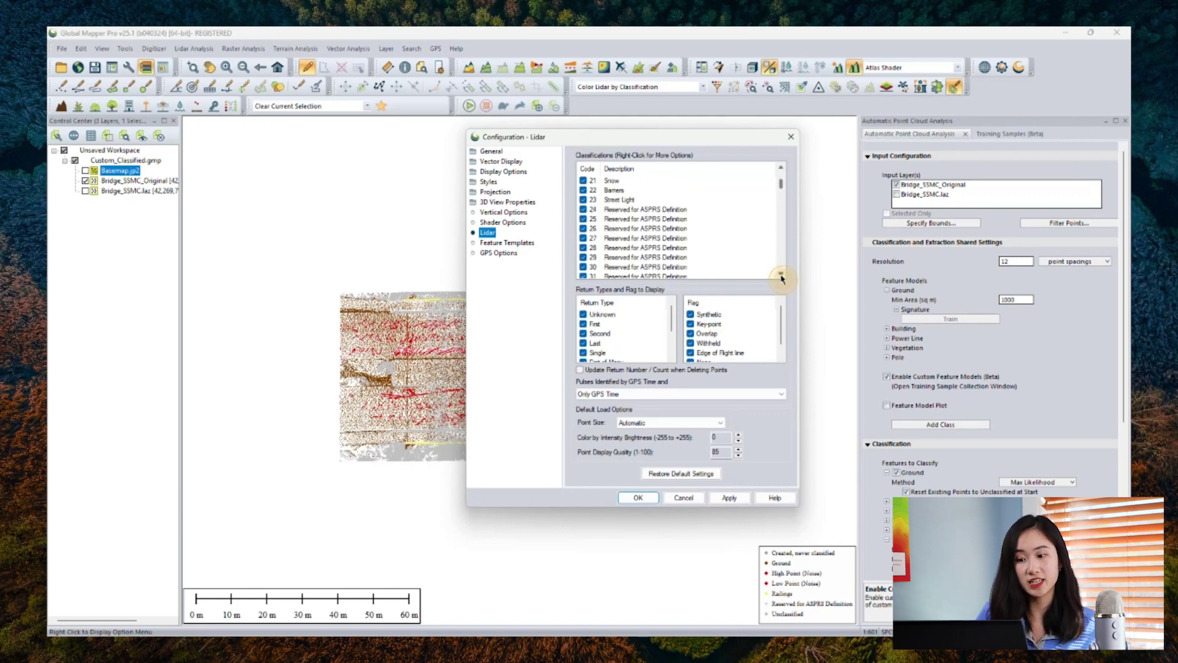
left_click(782, 274)
left_click(781, 275)
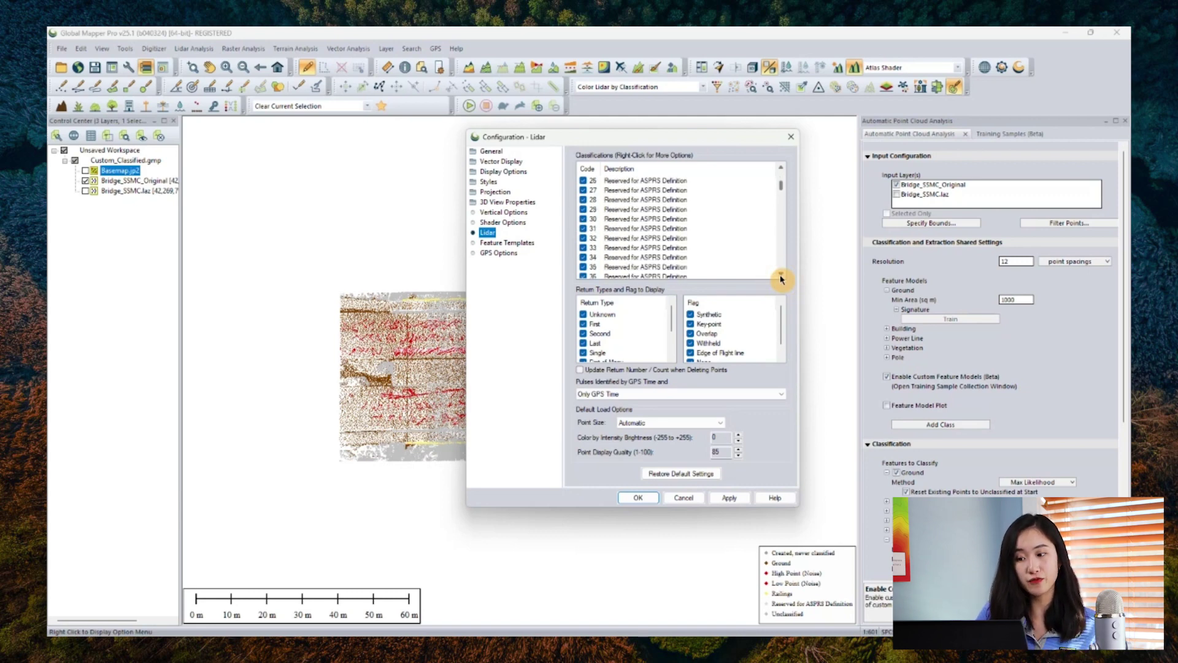
Step: Rename lidar classification code 30 to 'Piling'
left_click(664, 219)
right_click(663, 220)
left_click(684, 264)
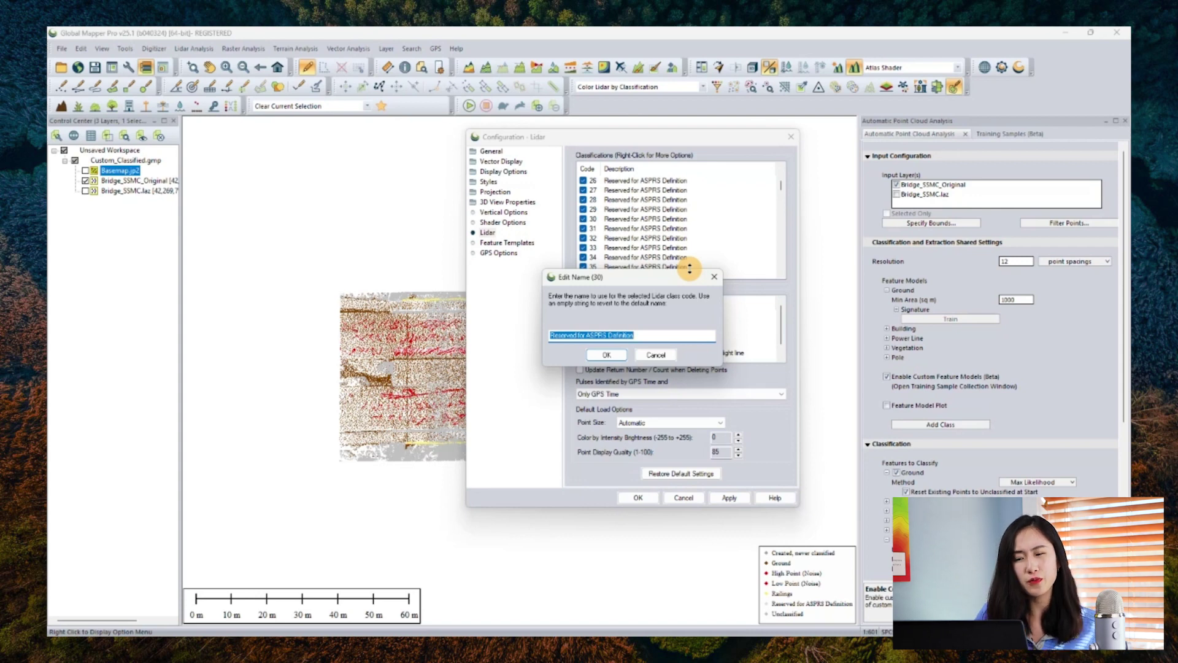
type("Pi")
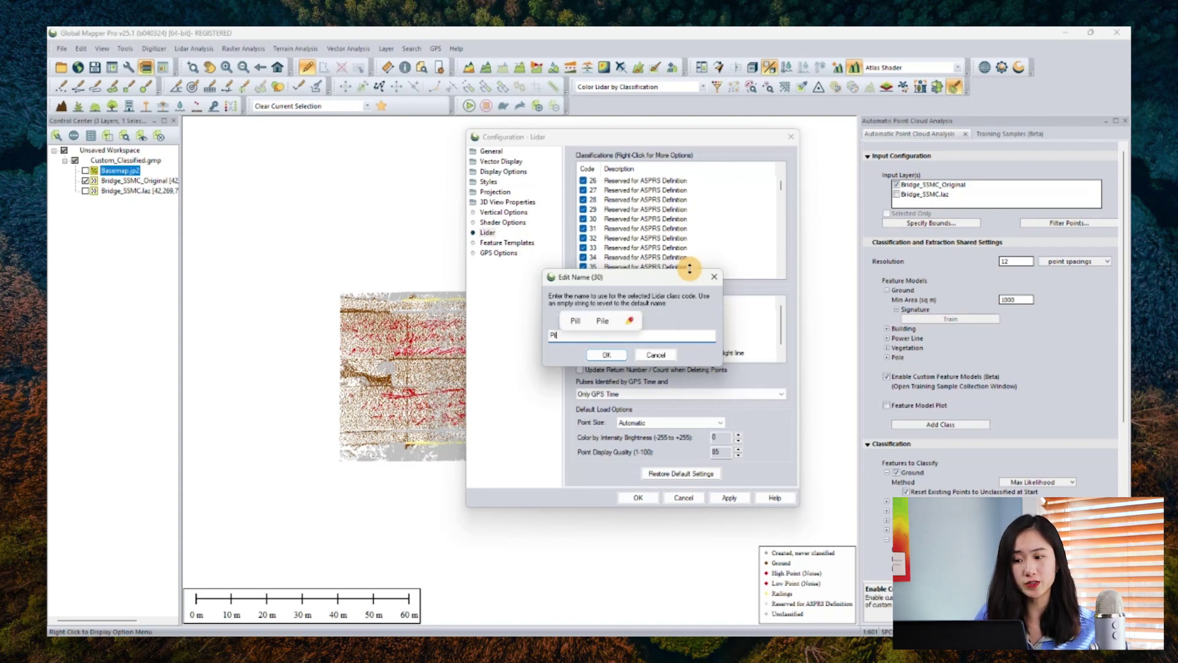
type("ling")
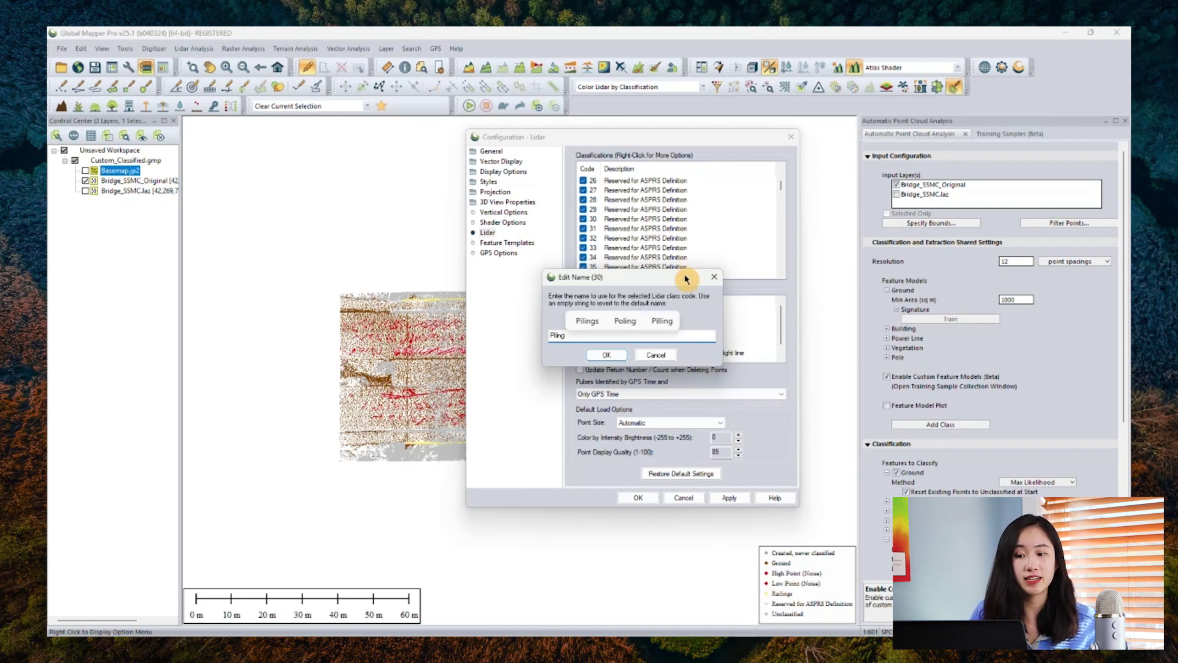
left_click(608, 355)
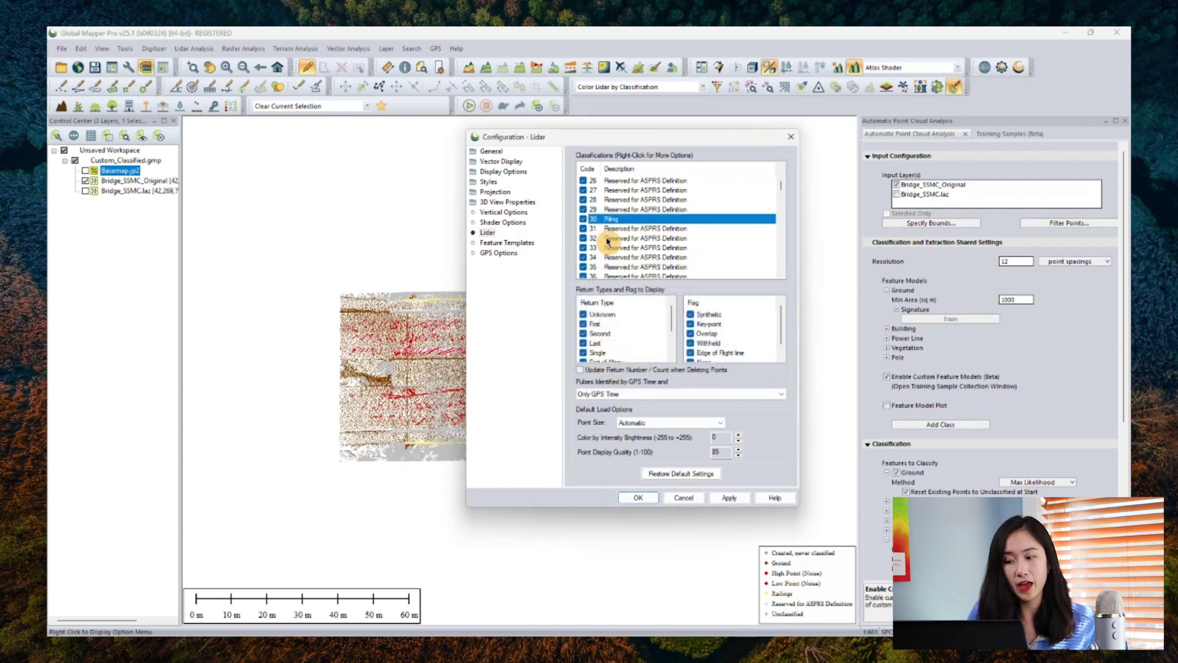
Step: Give the Piling class a pink colour and apply the configuration changes
right_click(616, 219)
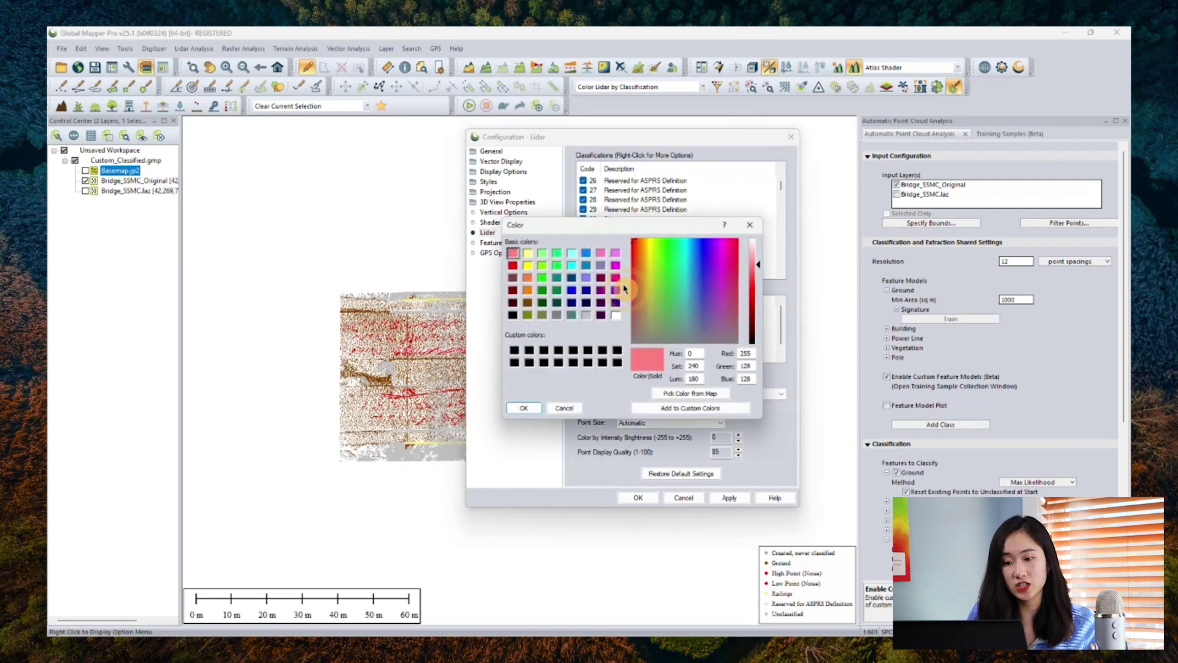
left_click(512, 254)
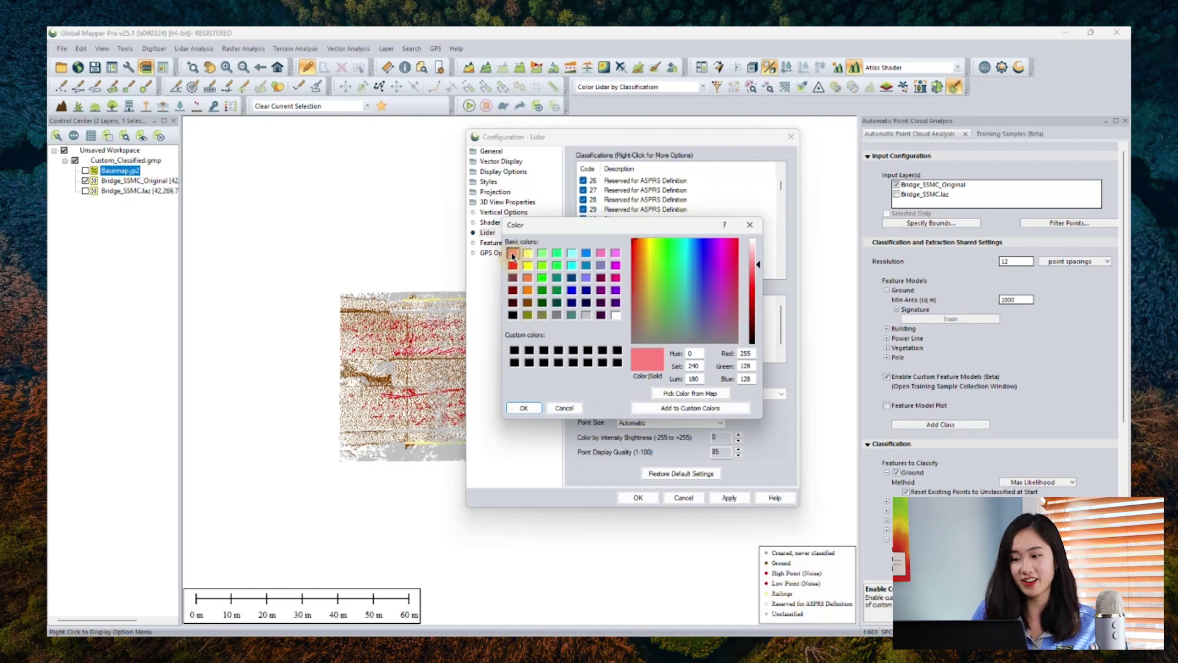
left_click(531, 410)
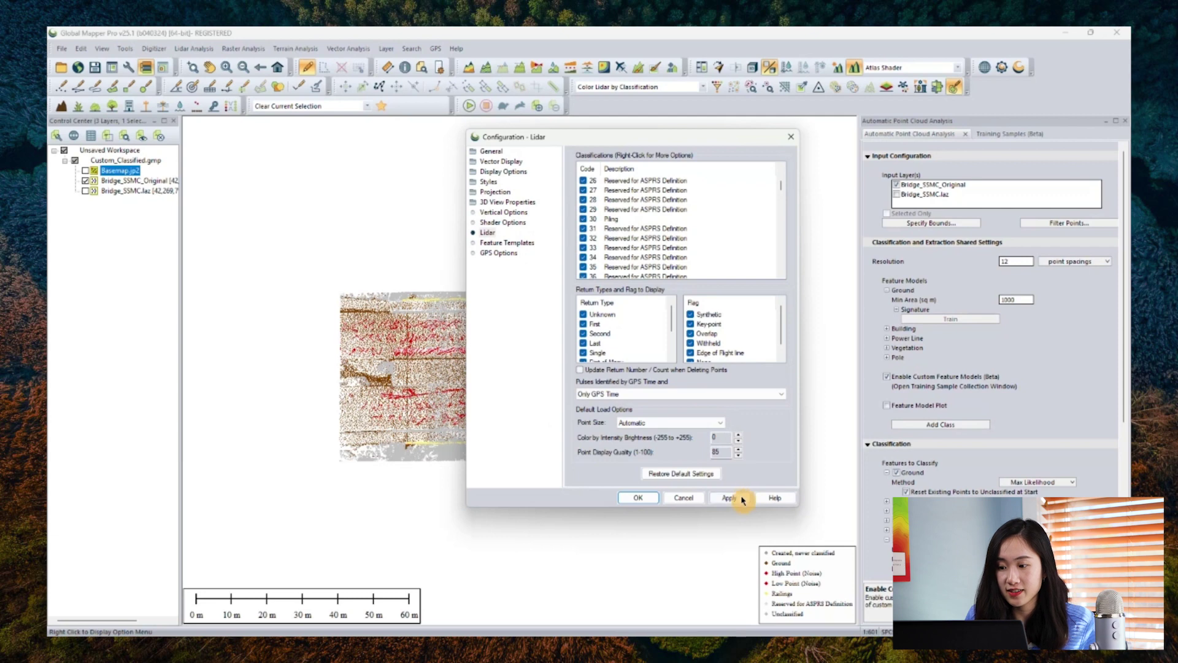
left_click(737, 499)
left_click(638, 498)
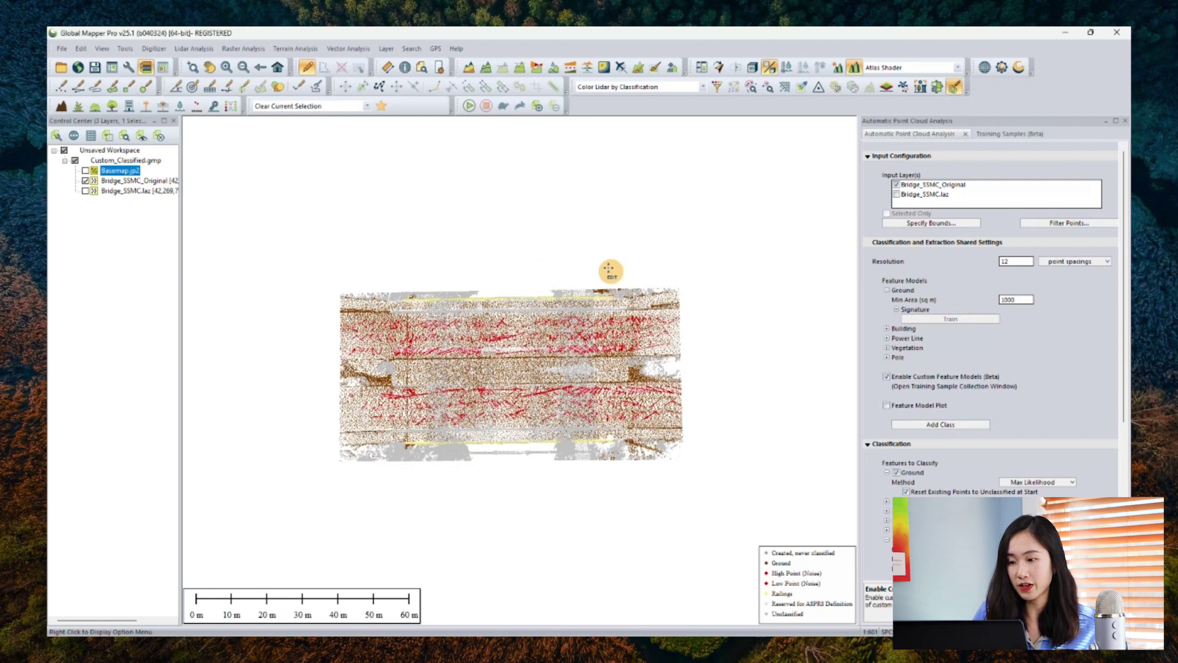
Step: Add a new custom feature class named 'Piling' with class ID 30
left_click(918, 425)
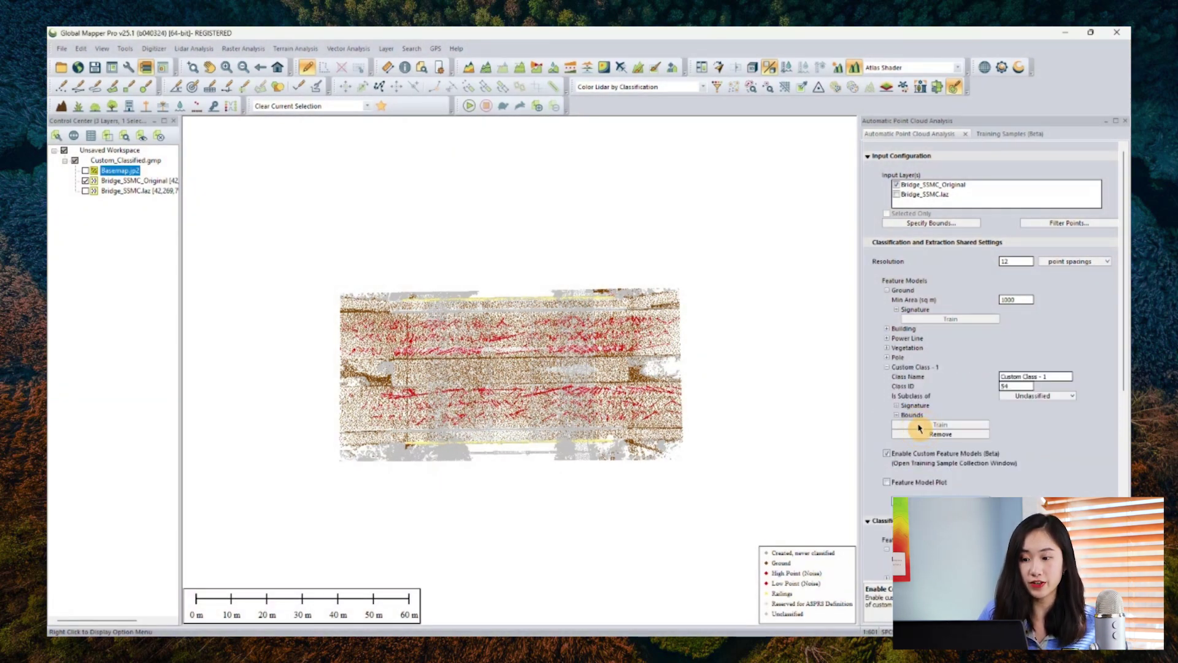
left_click(1053, 375)
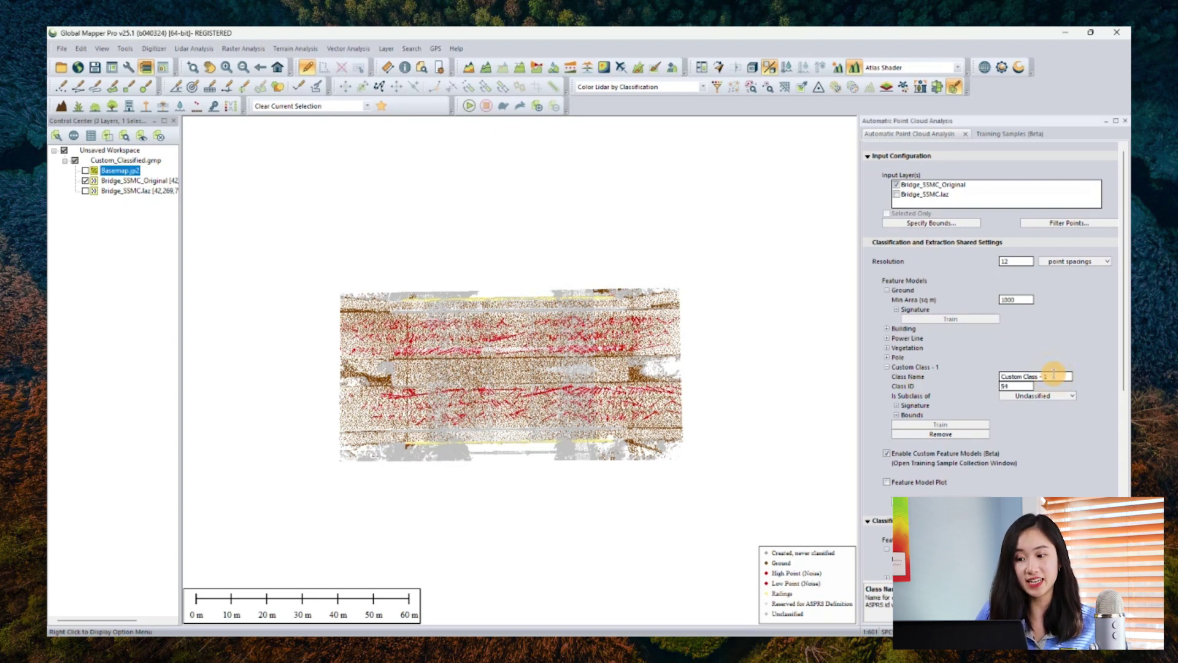
left_click_drag(1053, 374, 1002, 375)
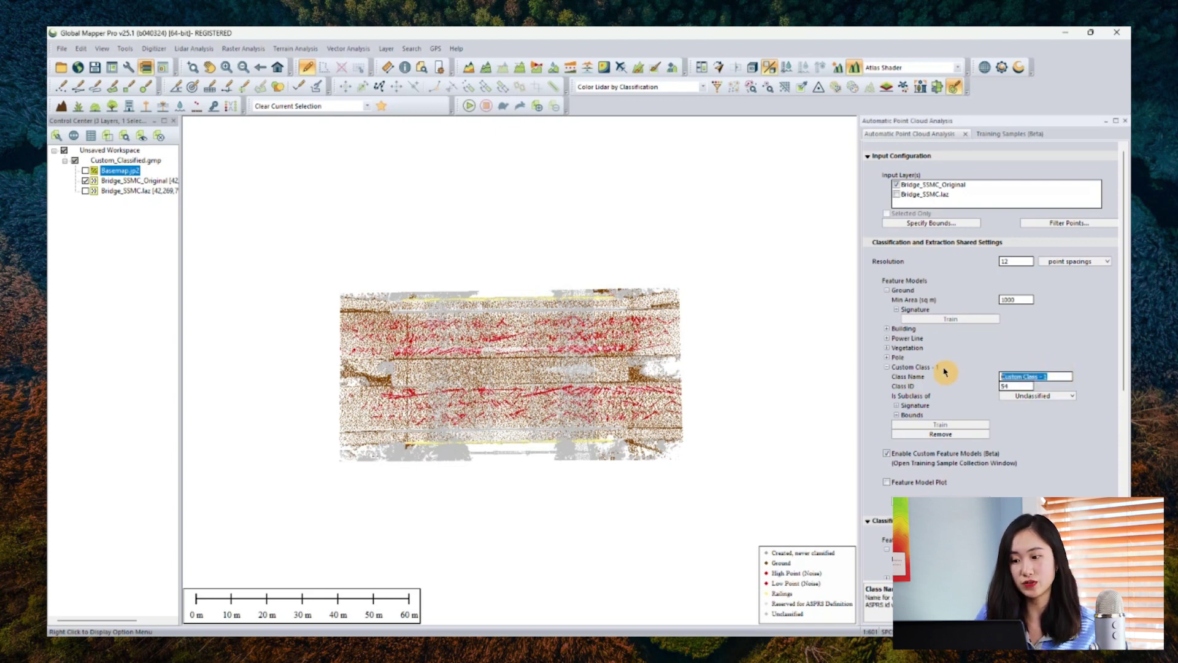
type("Piling")
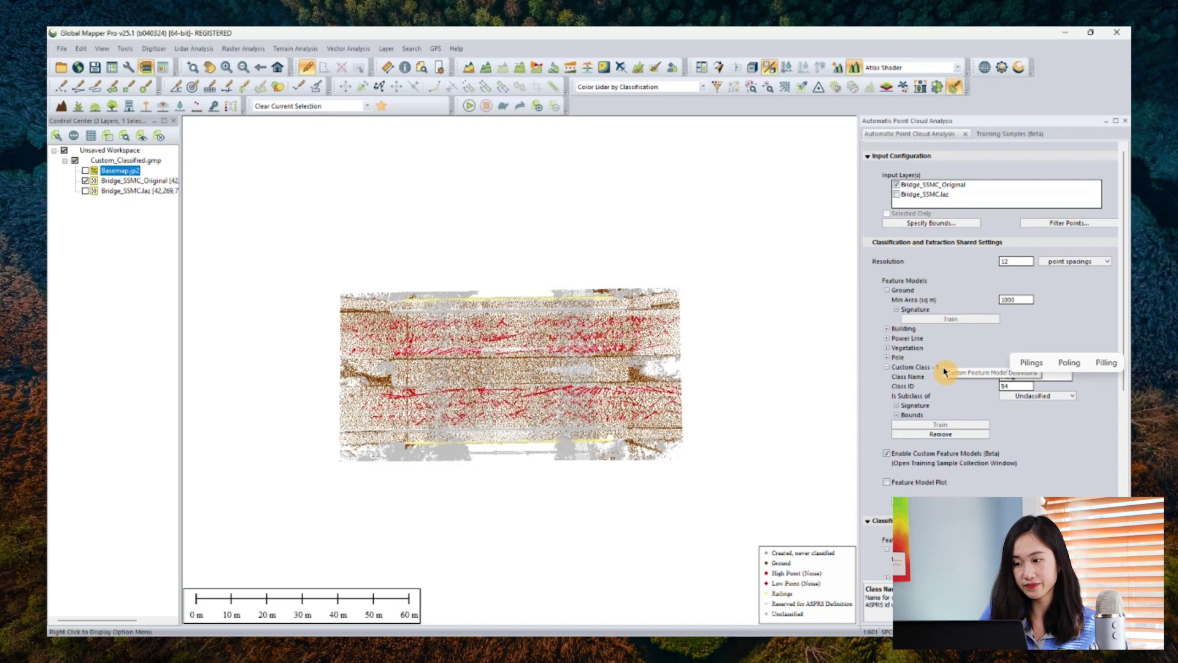
key("Tab")
type("30")
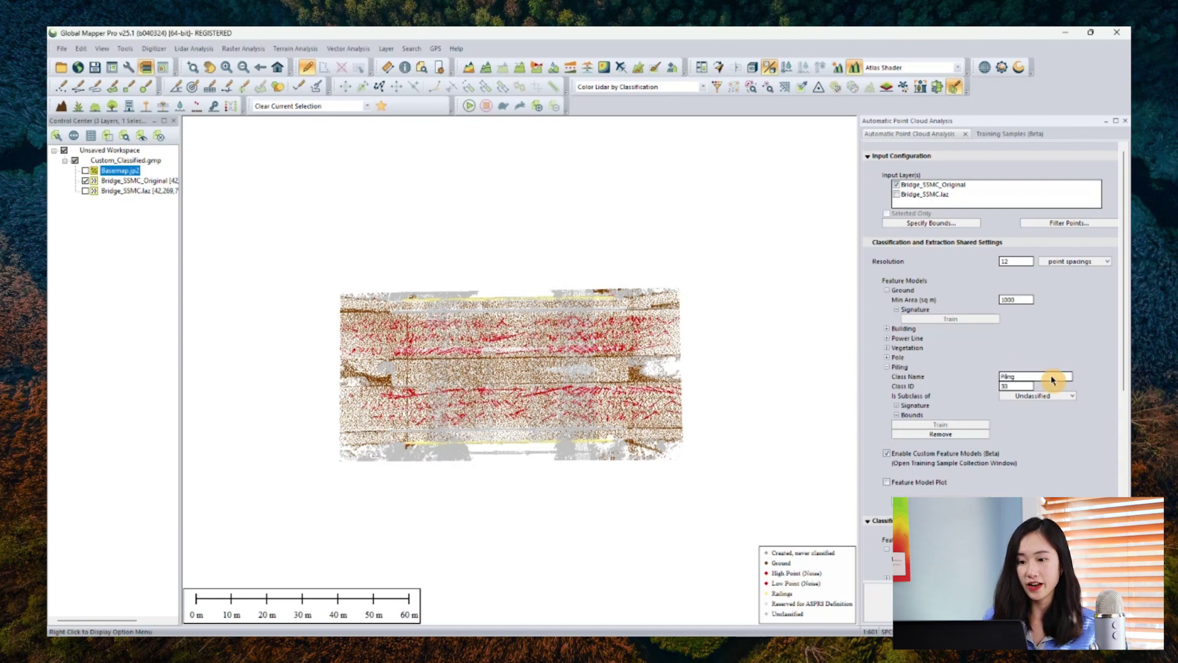
left_click(1012, 384)
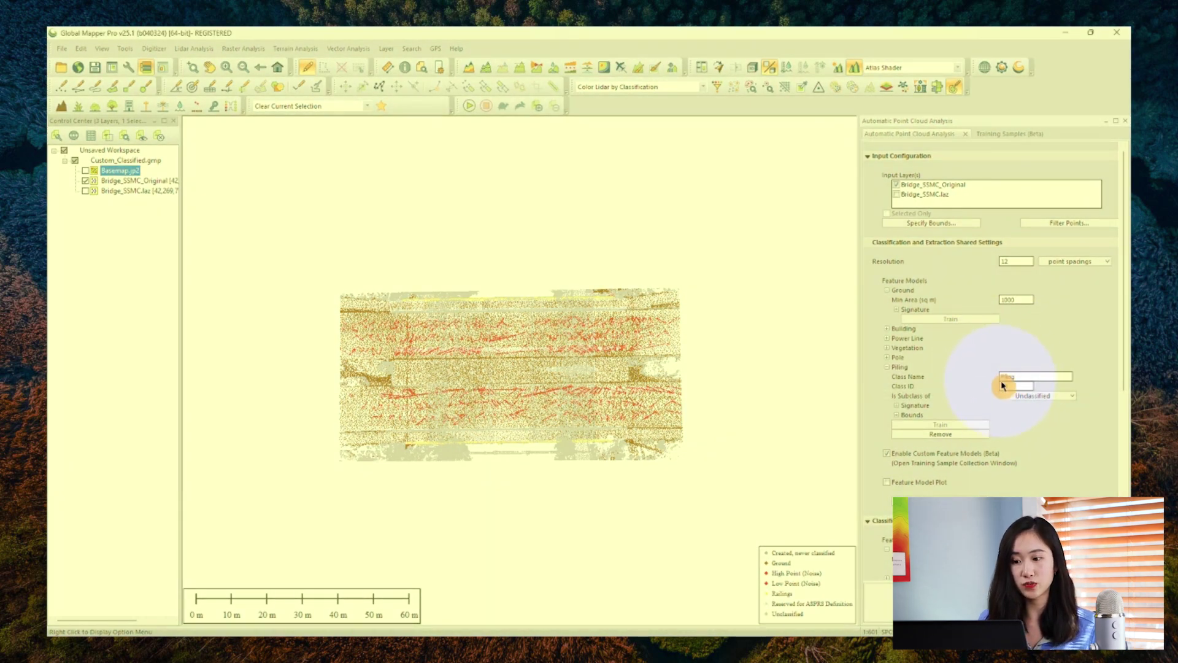
Step: Collect a trial training sample from the bridge and assign it to the Piling class
left_click(1006, 133)
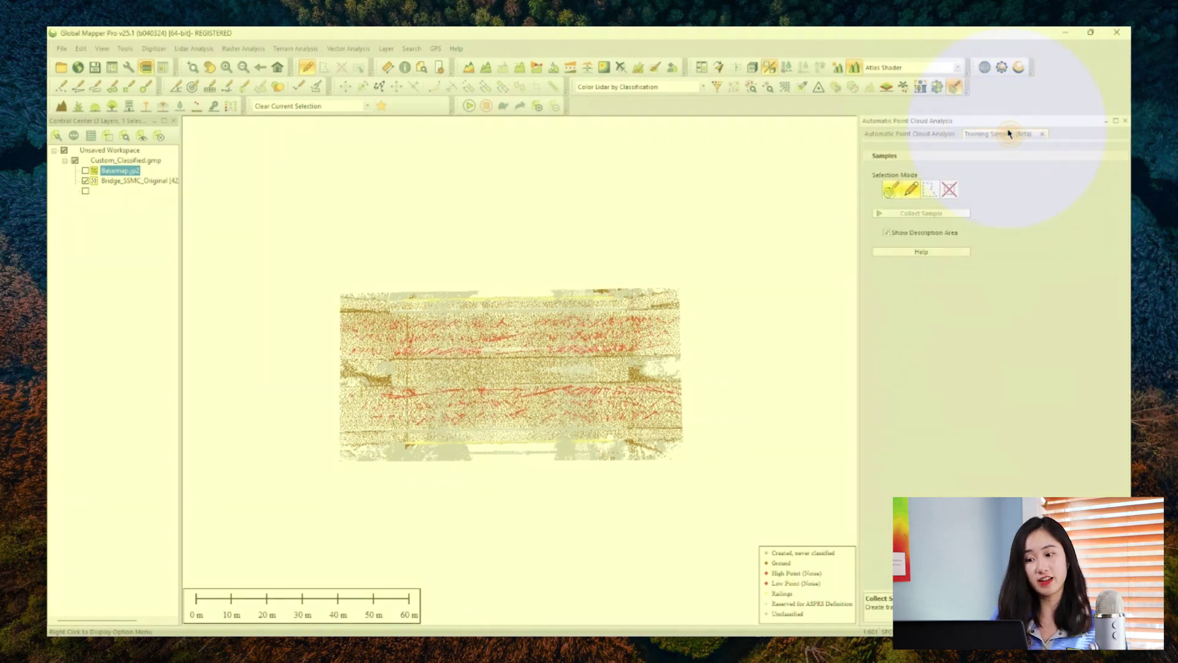
left_click(919, 214)
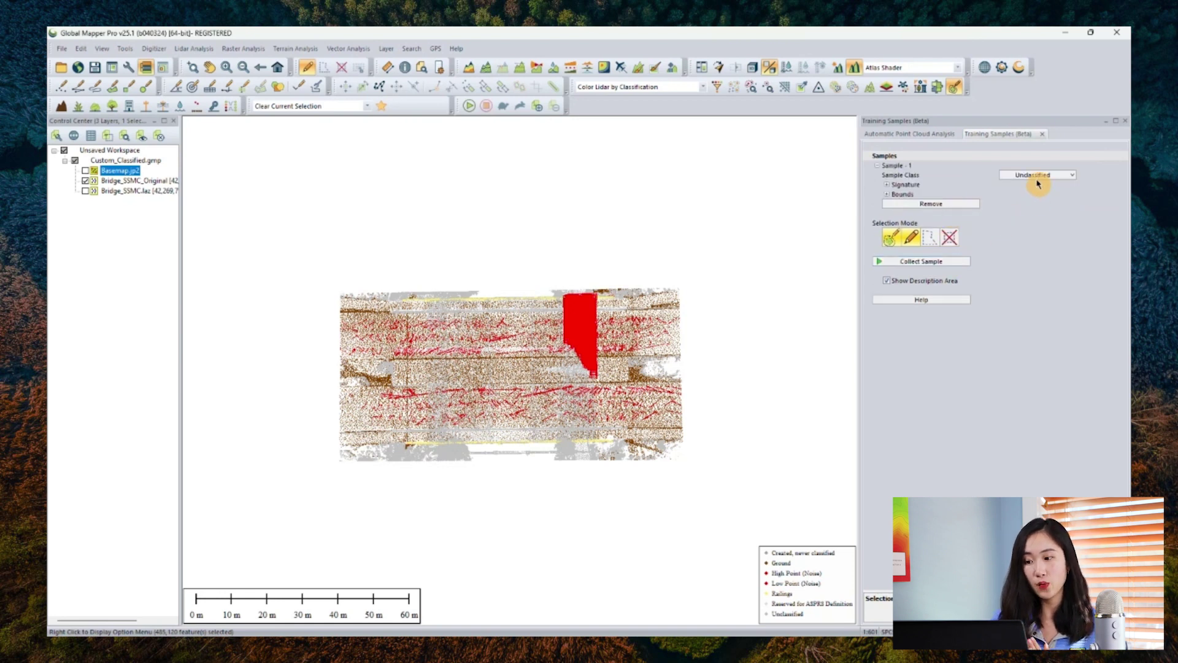
left_click(1035, 176)
left_click(1006, 214)
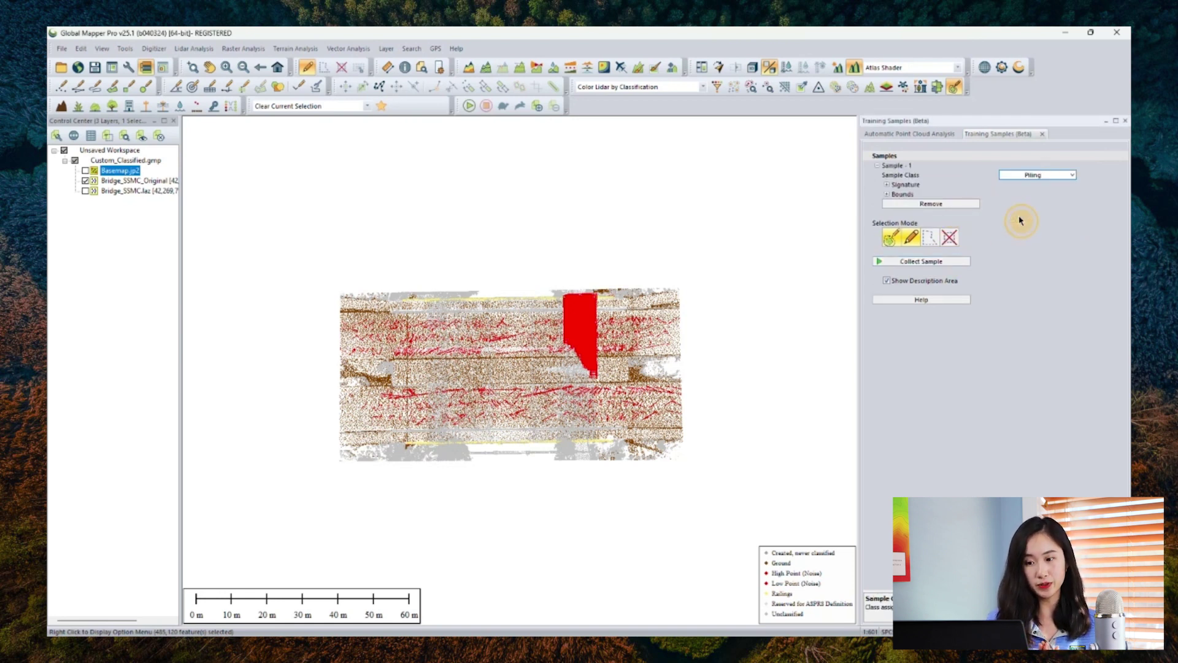
Step: Return to the automatic analysis settings and open Geometric Segmentation for Bridge_SSMC_Original
left_click(924, 134)
scroll(980, 346, "down", 5)
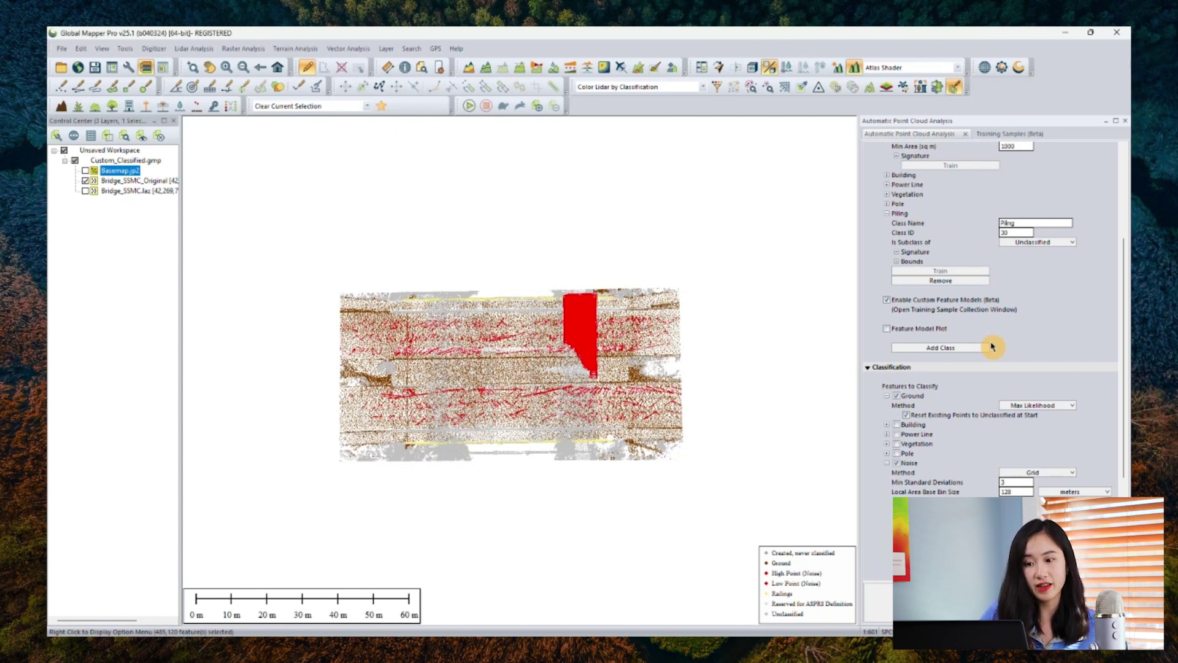
scroll(1055, 415, "down", 2)
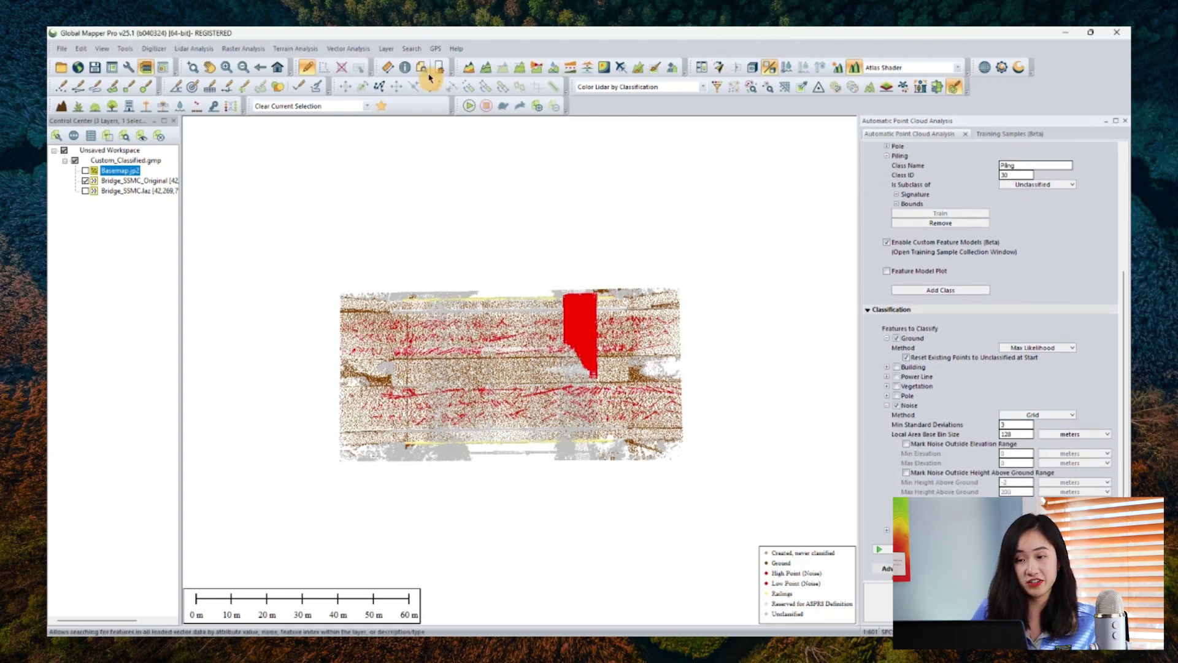
scroll(1033, 470, "down", 2)
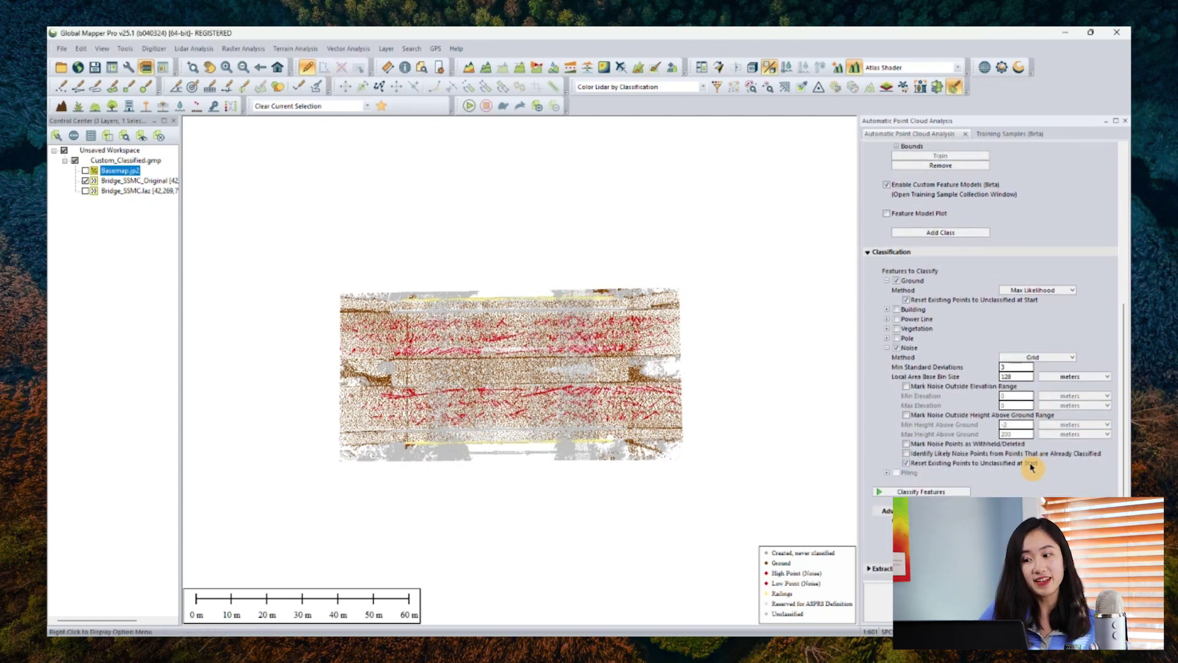
scroll(1037, 467, "up", 1)
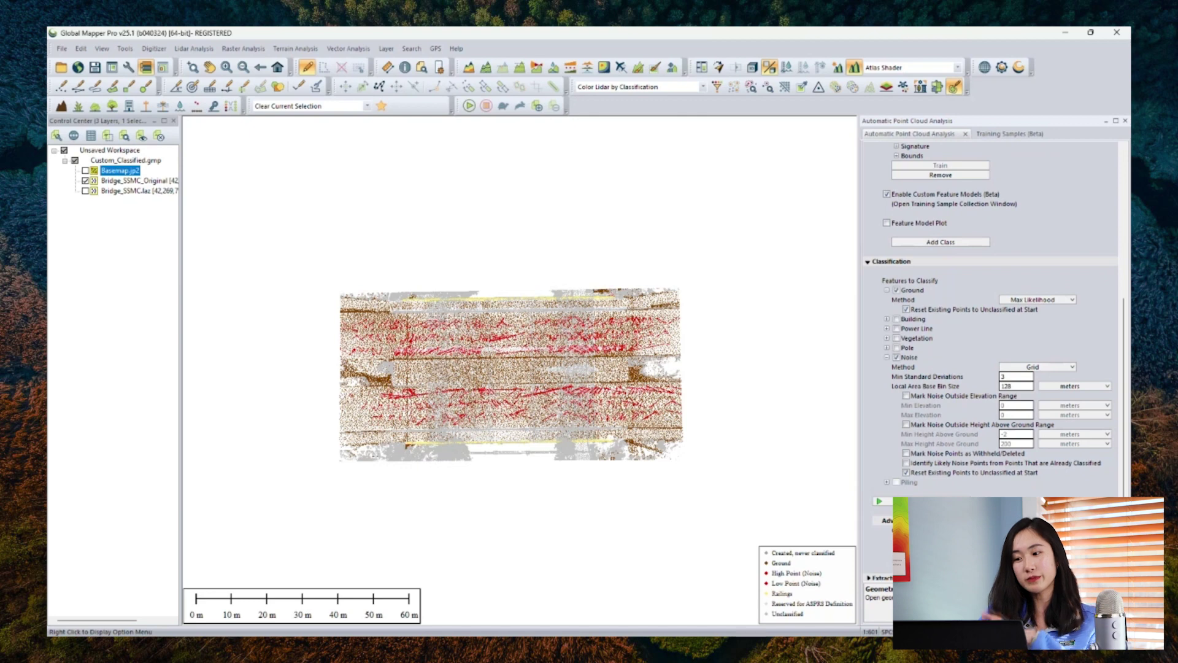
left_click(879, 597)
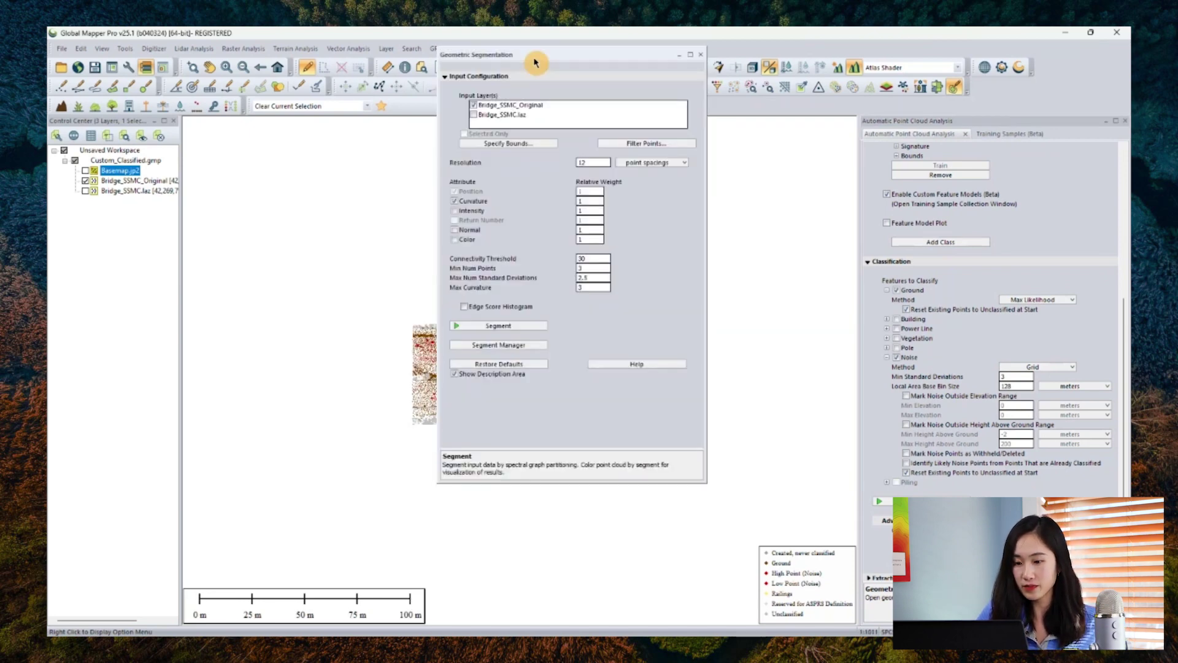
Step: Dock Geometric Segmentation in the right panel and colour the bridge points by segment
left_click_drag(536, 63, 1036, 133)
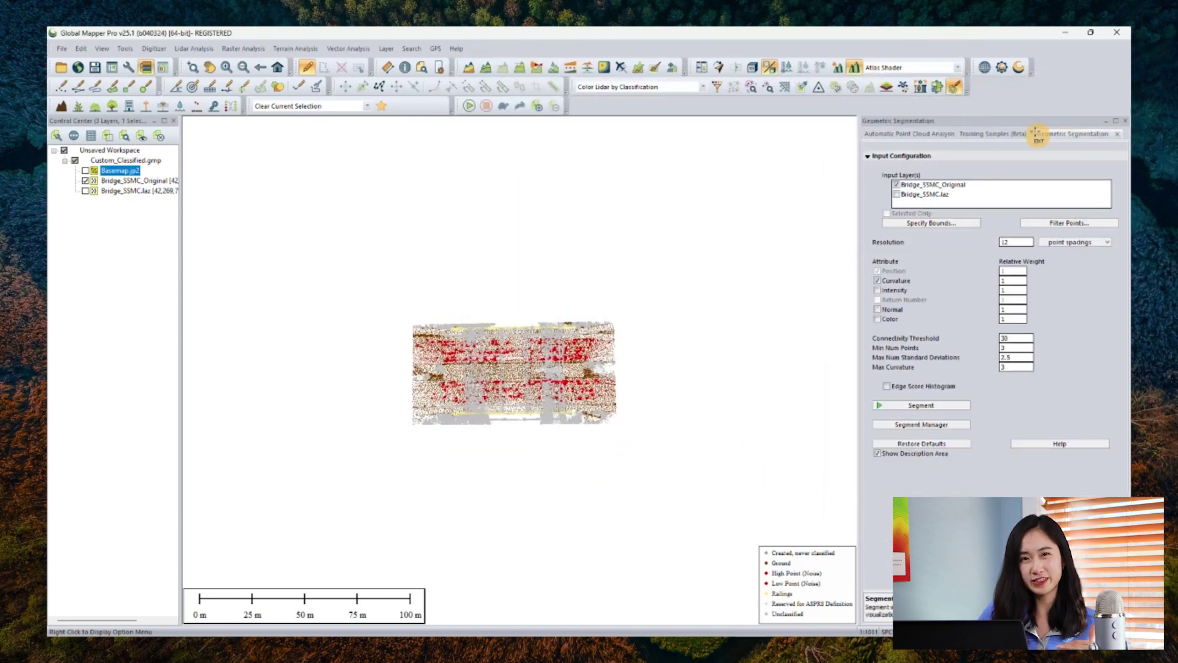
left_click(617, 87)
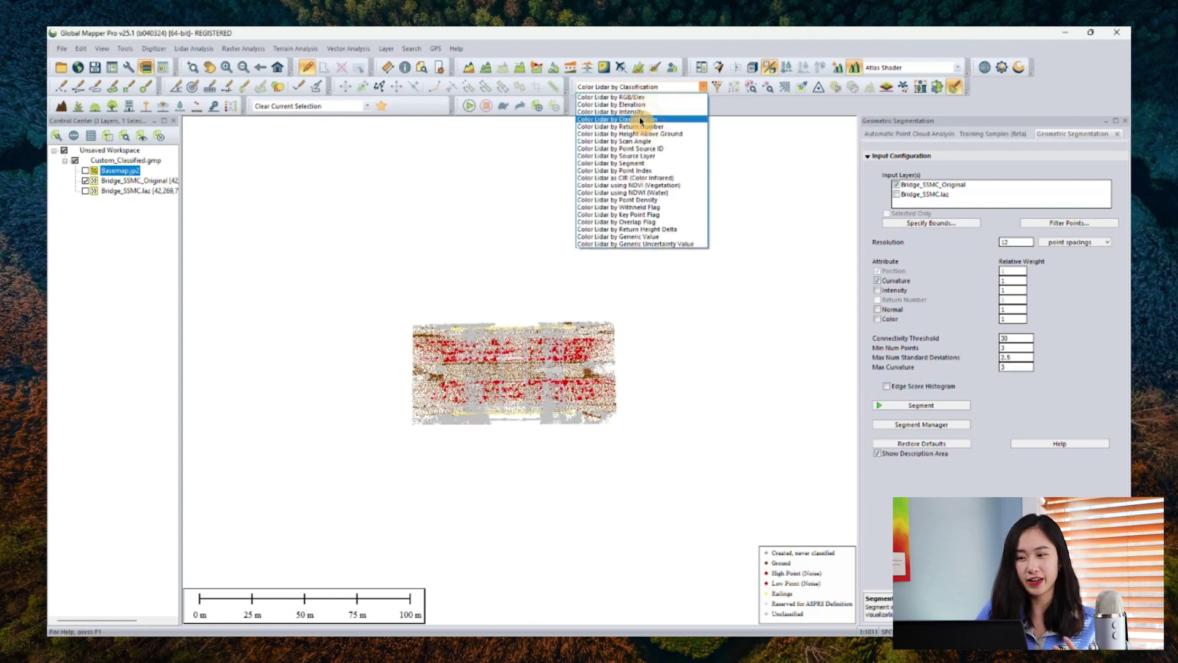
left_click(620, 164)
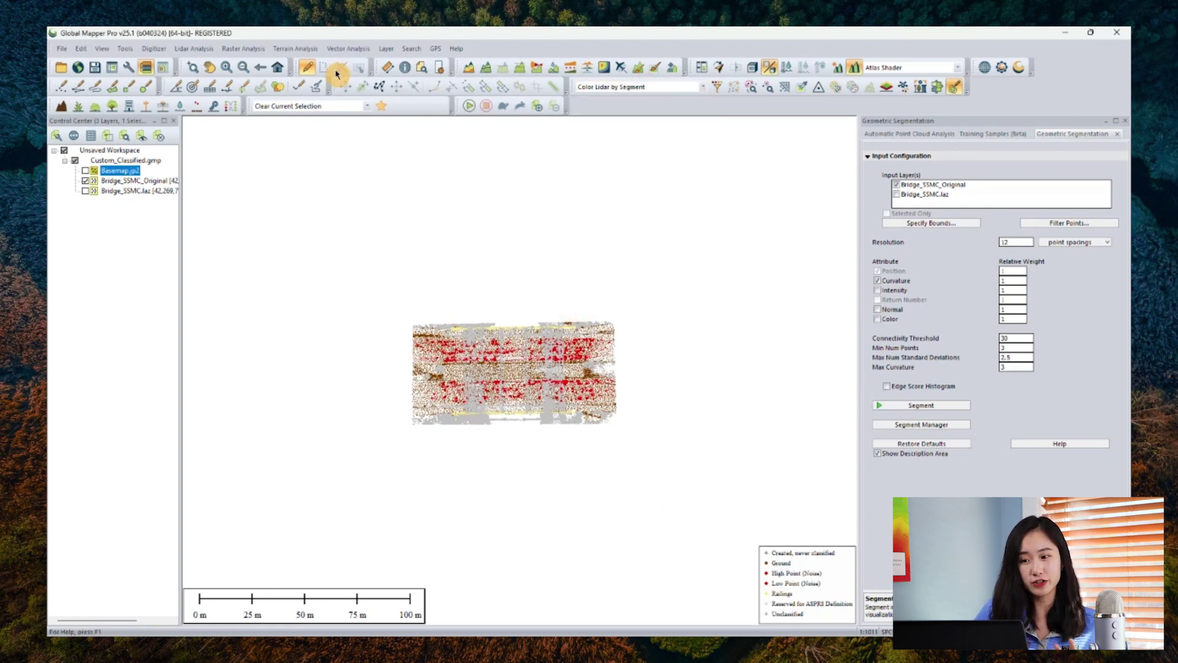
left_click(279, 69)
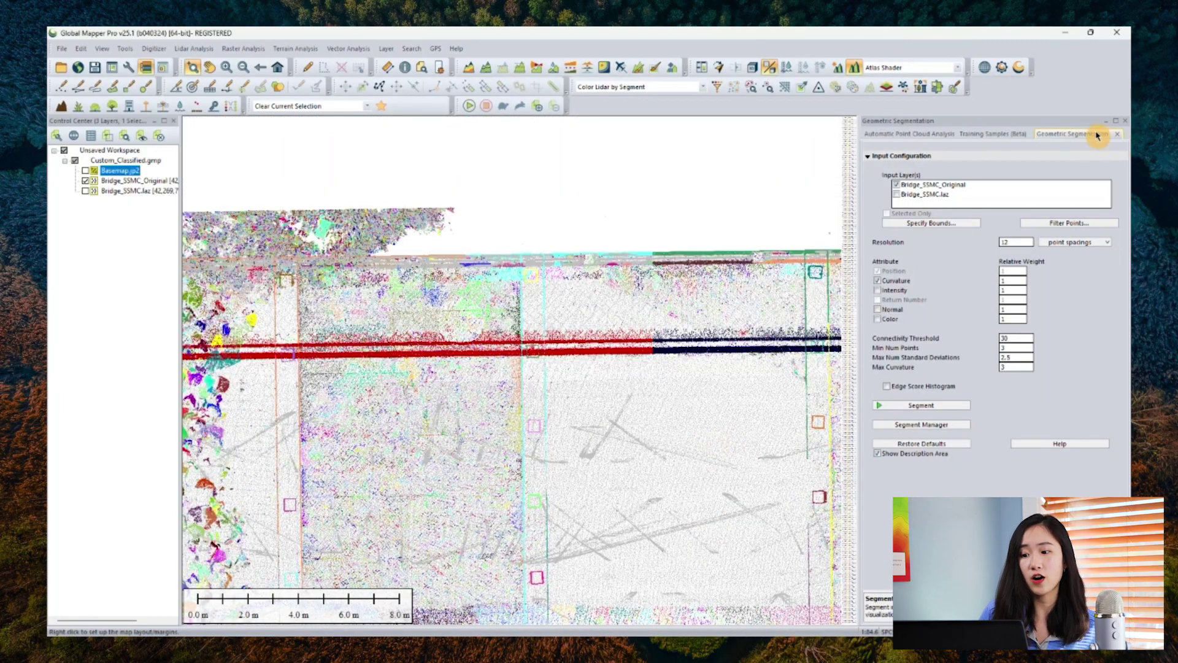
left_click(999, 134)
Step: In segment selection mode, select the two piling segments beside the rails
left_click(891, 192)
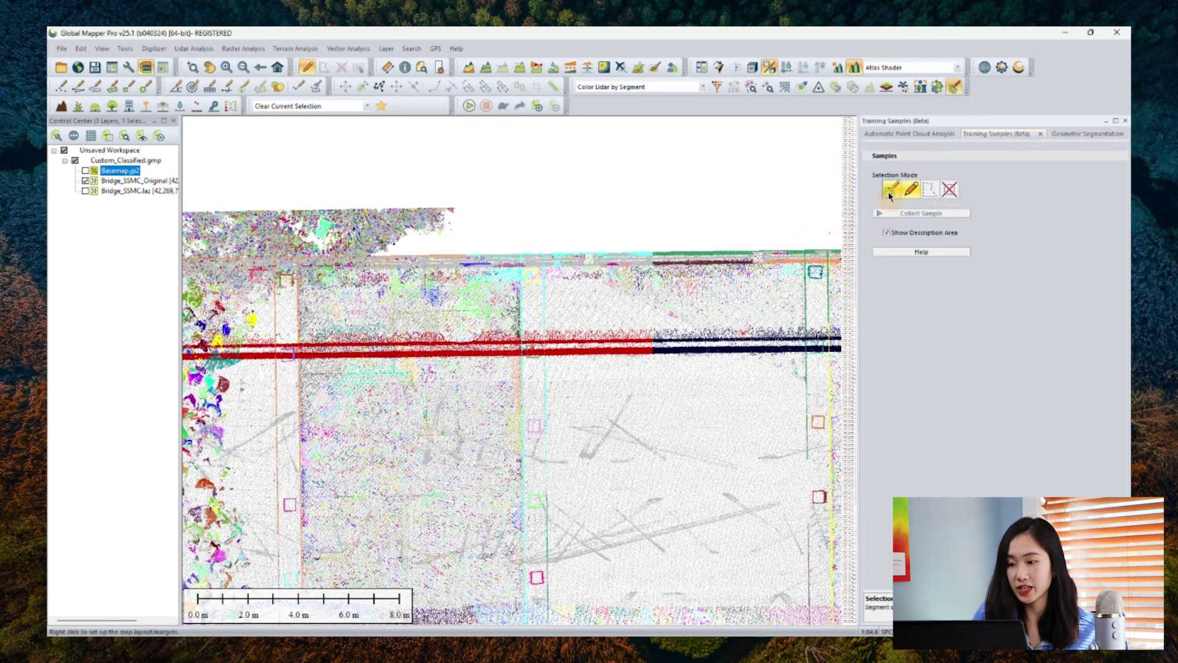
middle_click_drag(730, 368, 587, 335)
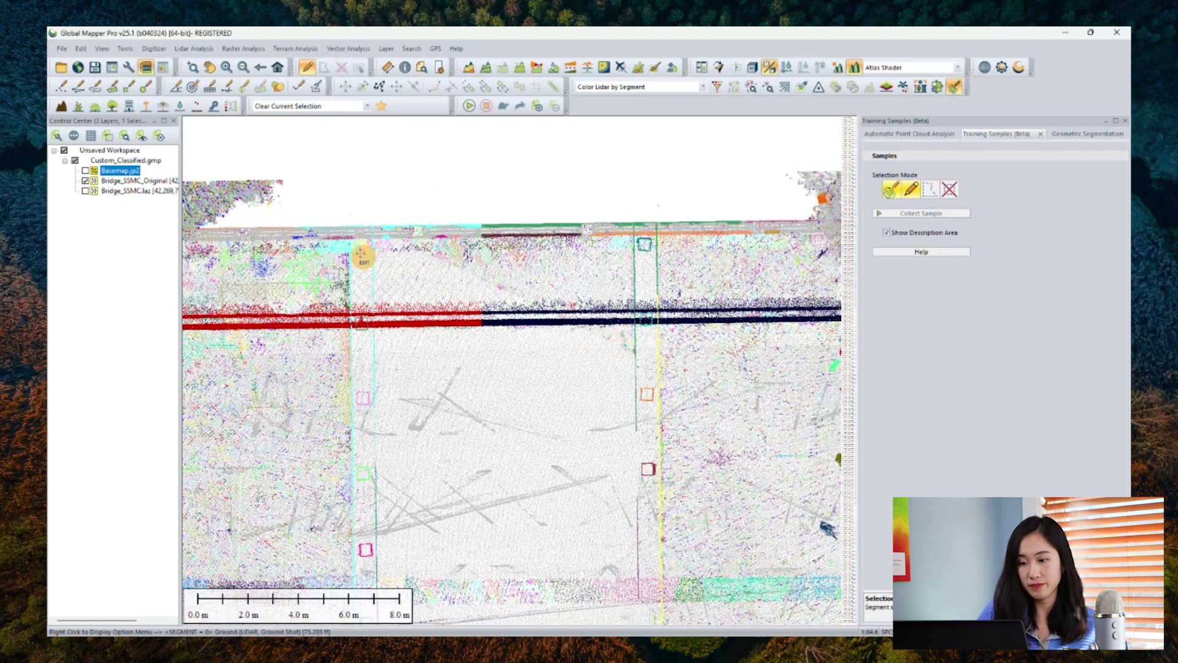
scroll(362, 258, "up", 3)
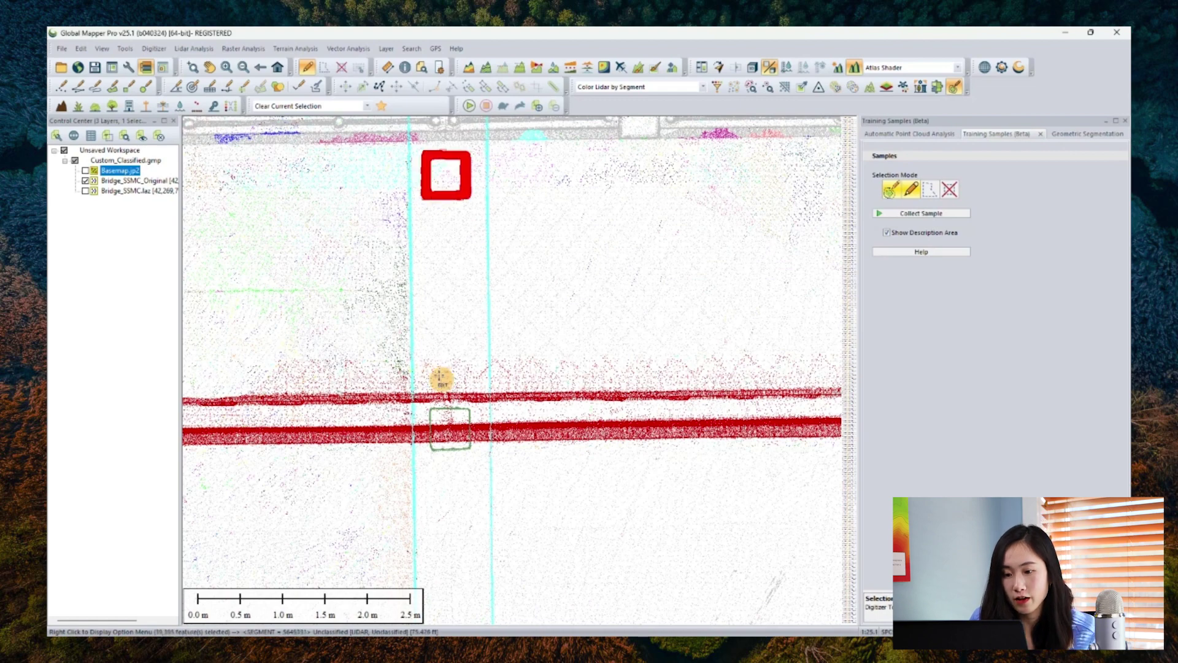
left_click(431, 414)
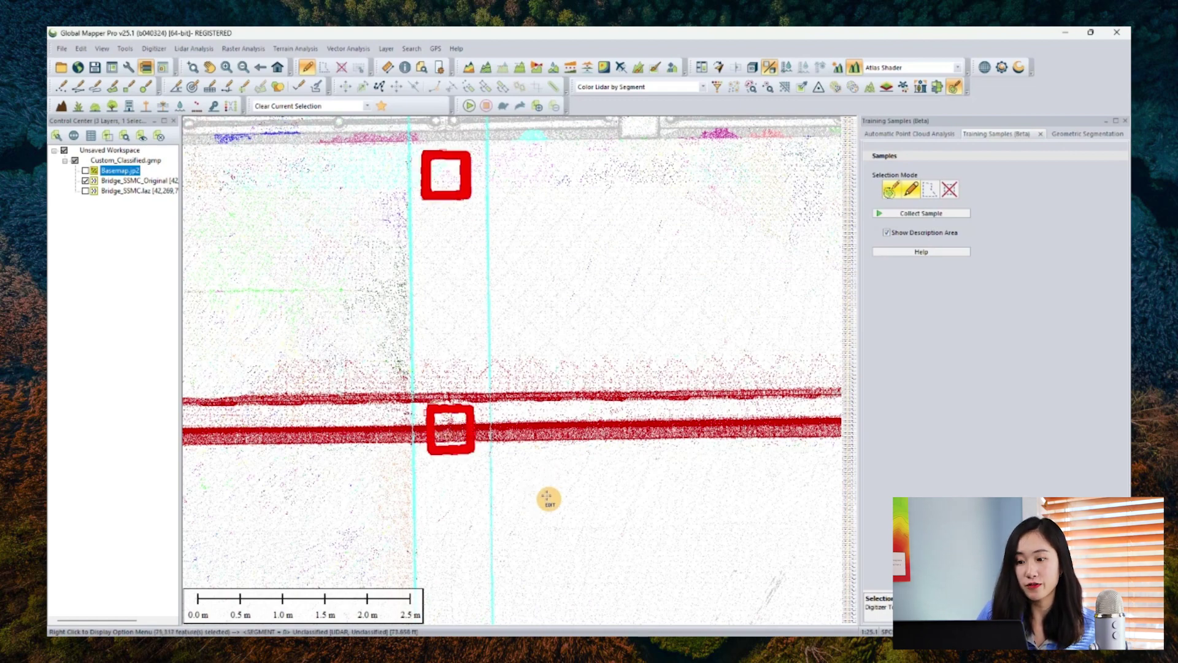
key("Down")
left_click(461, 421)
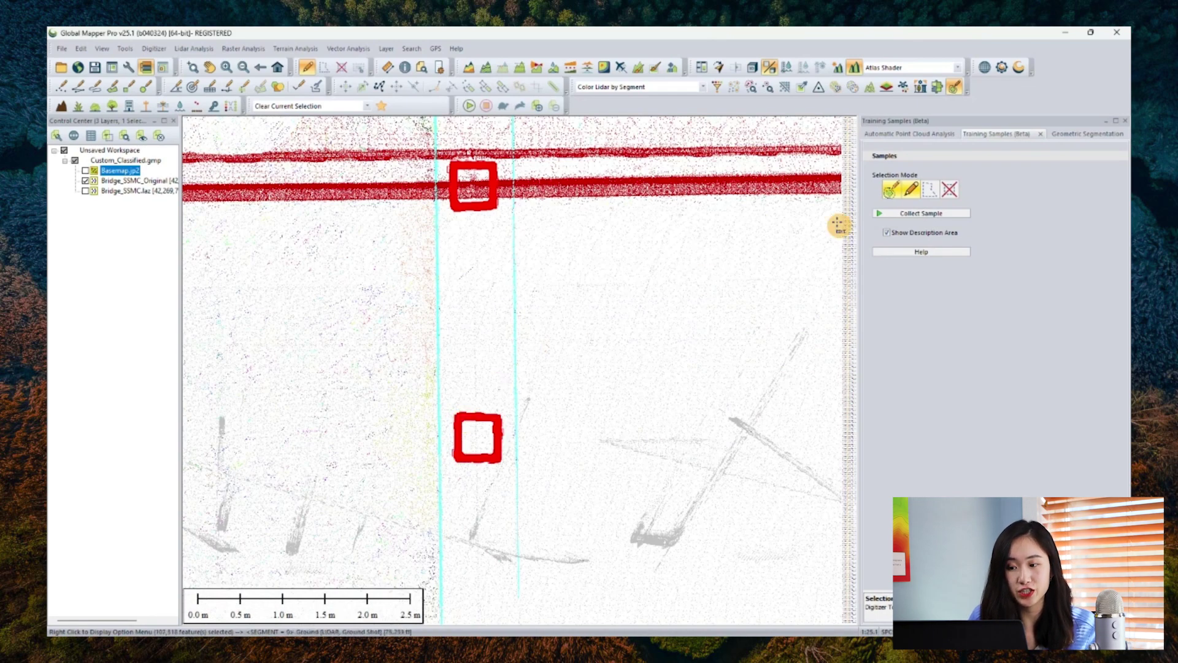
Step: Collect the selected pilings as a Piling training sample and expand its Signature and Bounds
left_click(905, 214)
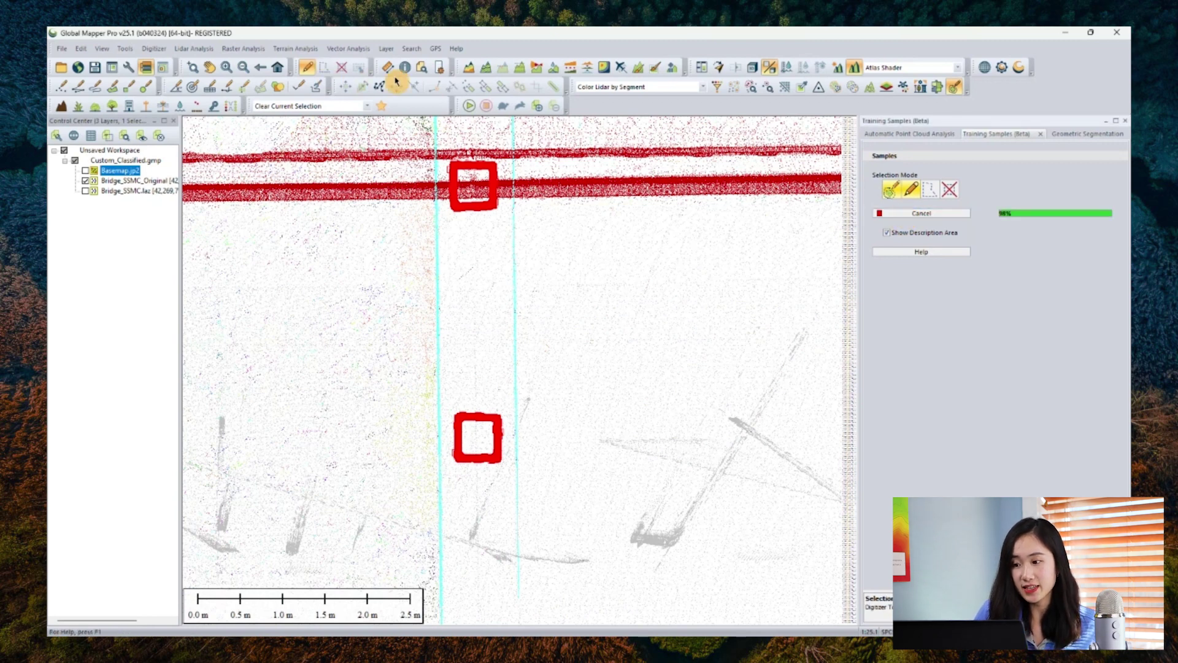
left_click(1036, 175)
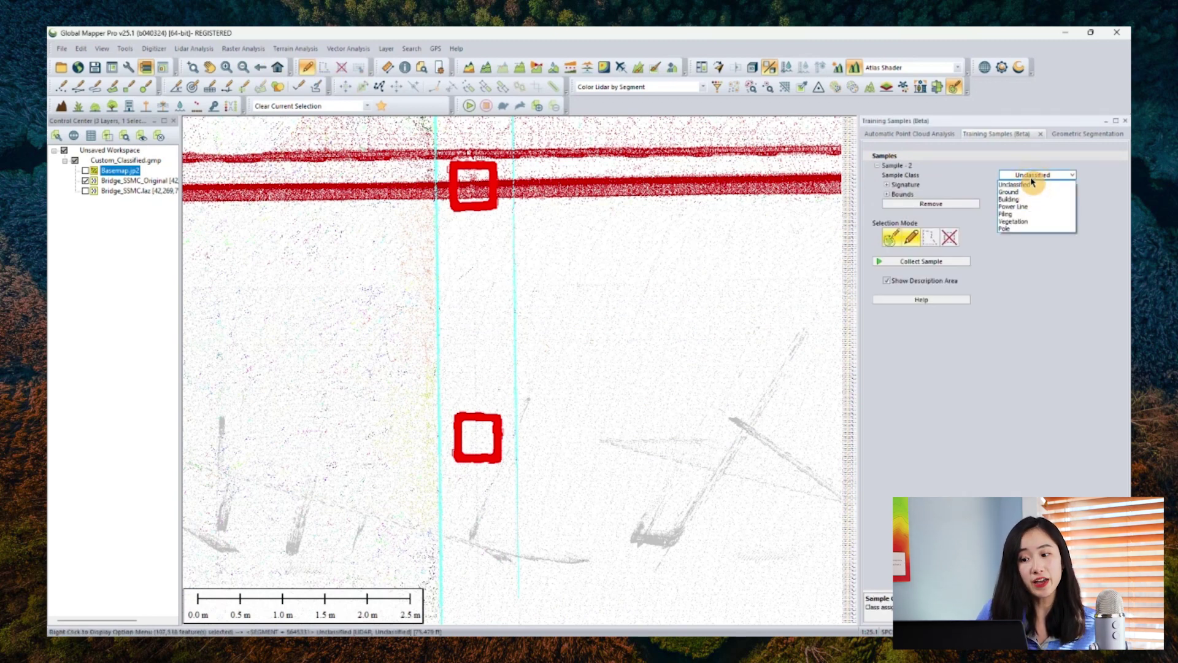
left_click(1018, 219)
left_click(886, 185)
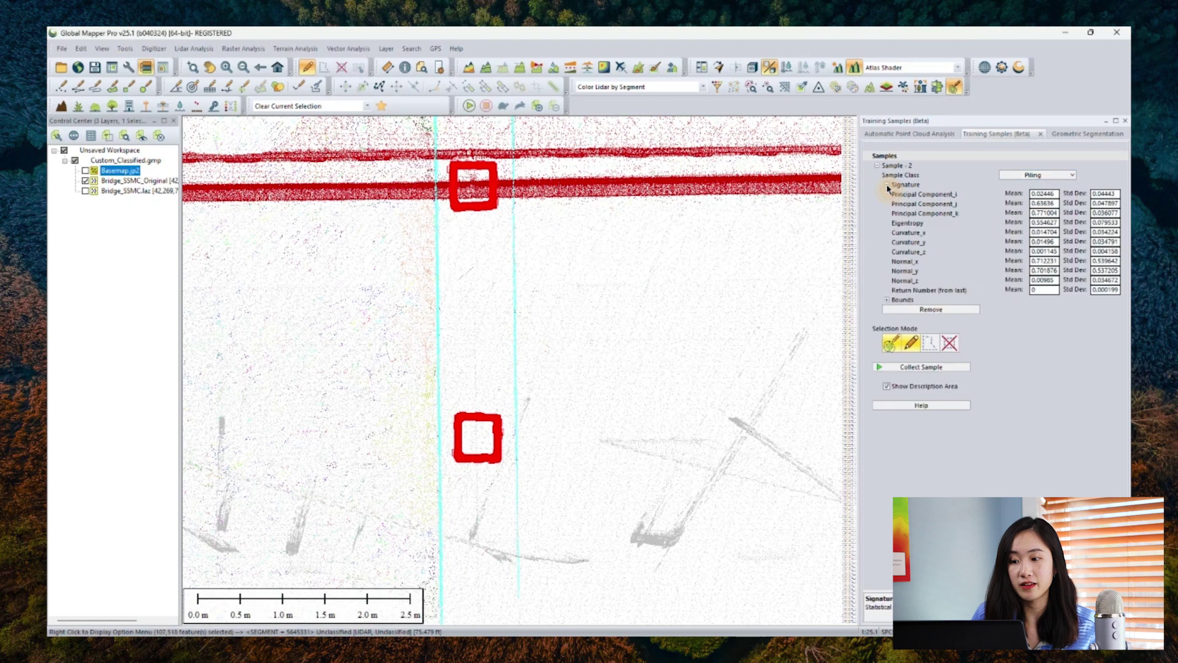
left_click(887, 299)
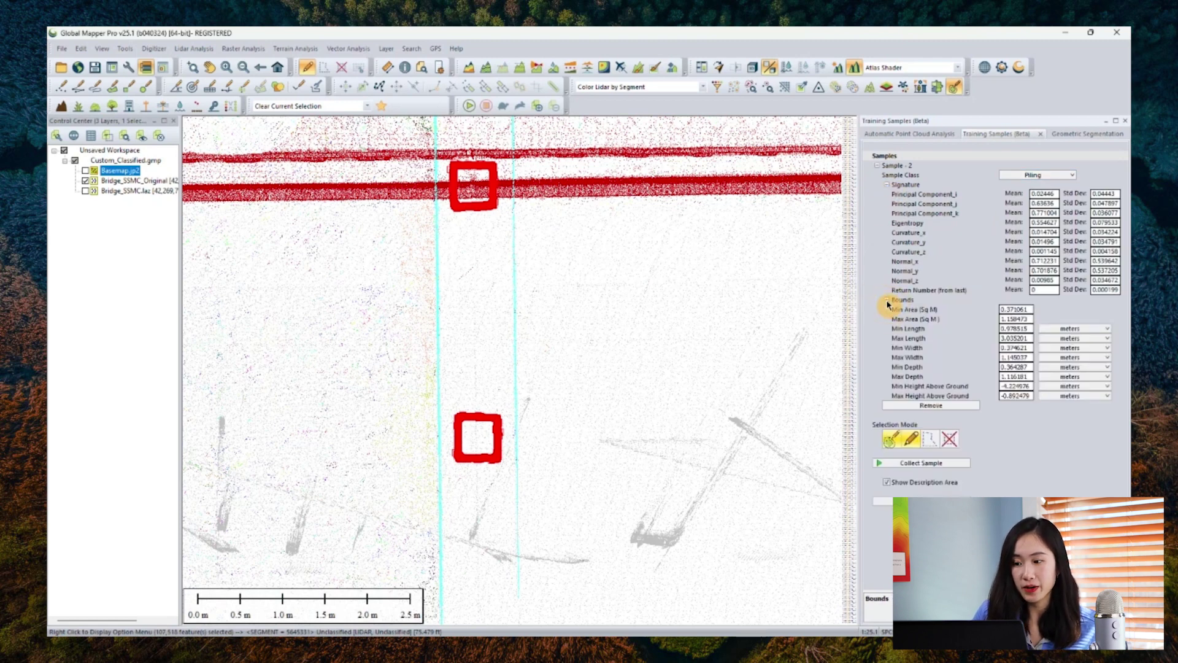
left_click(914, 134)
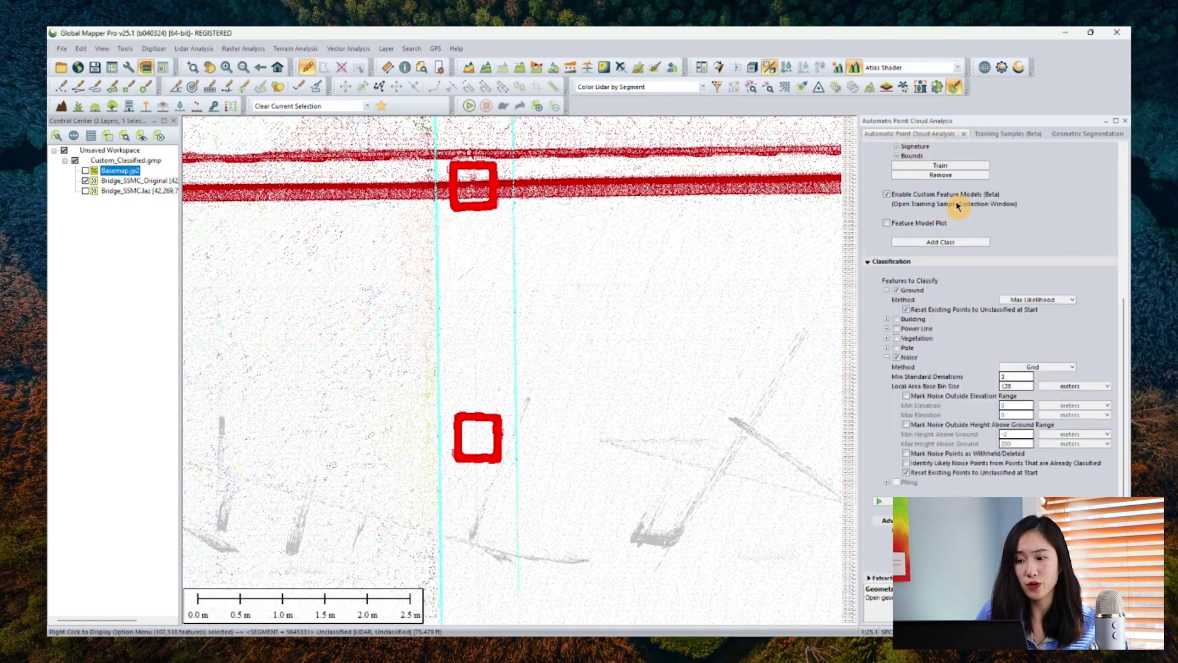
Step: Expand the Piling class's Signature and Bounds nodes in Automatic Point Cloud Analysis
scroll(963, 301, "up", 3)
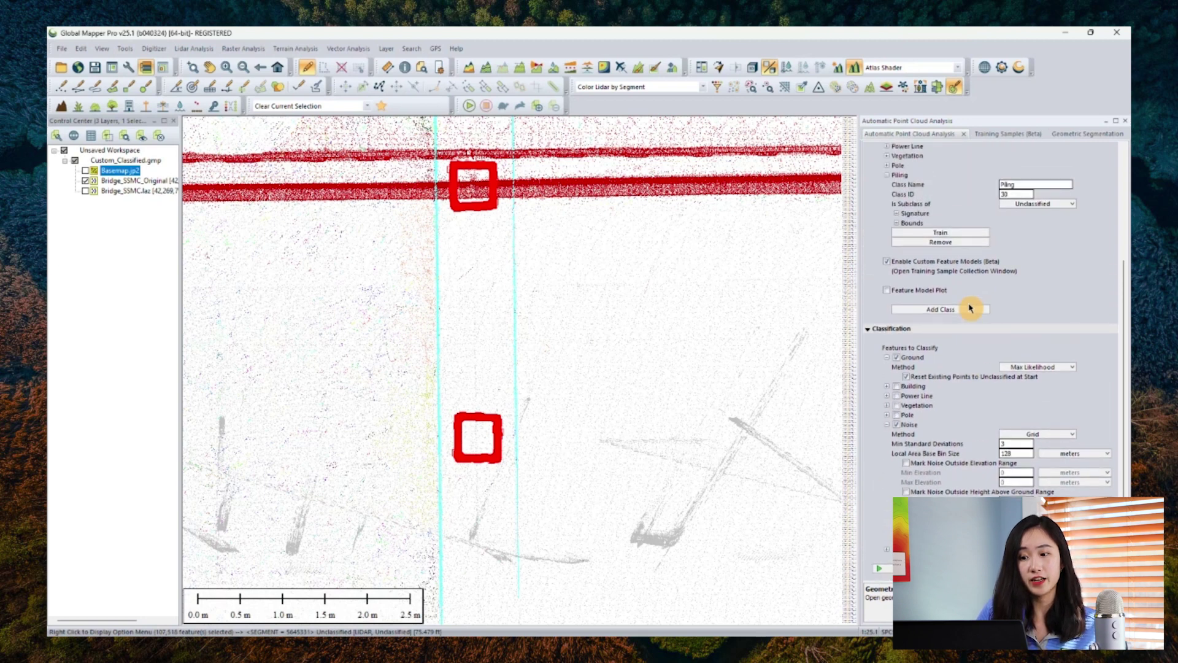
scroll(970, 308, "up", 4)
left_click(896, 309)
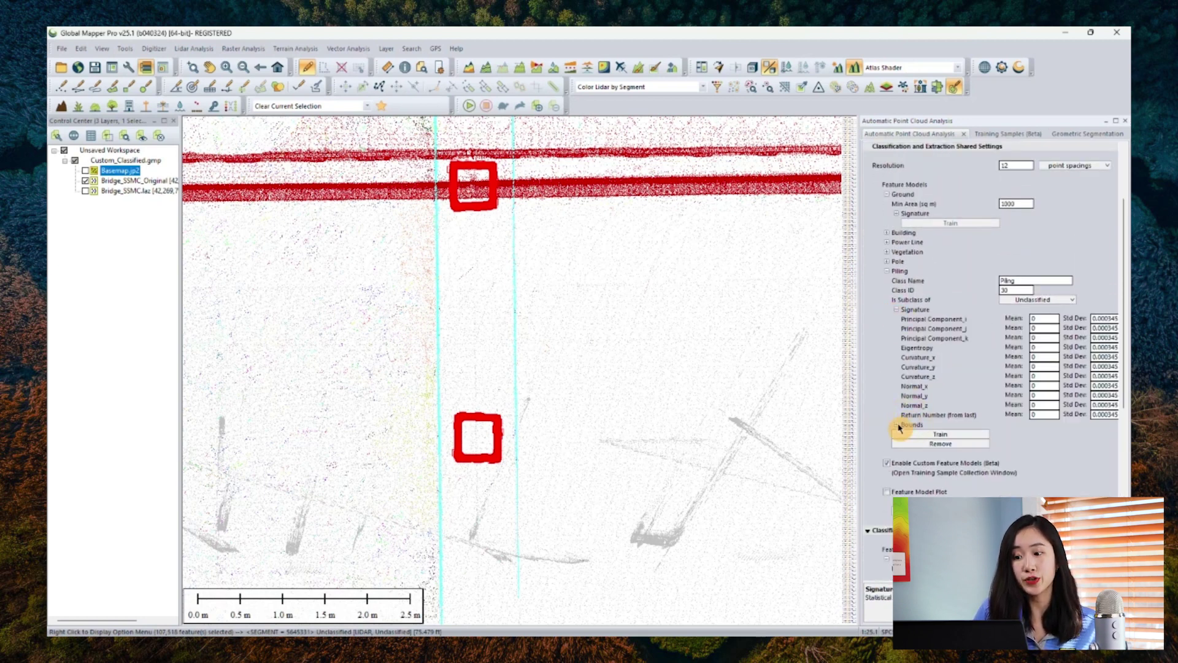
left_click(897, 425)
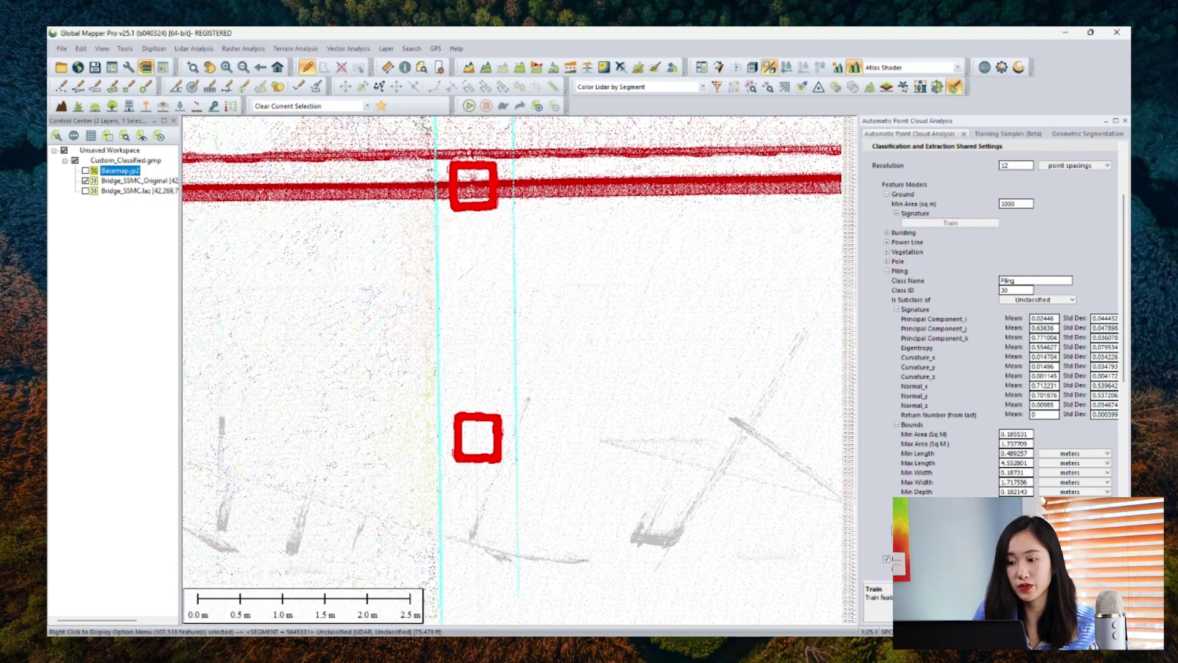
key("alt+Tab")
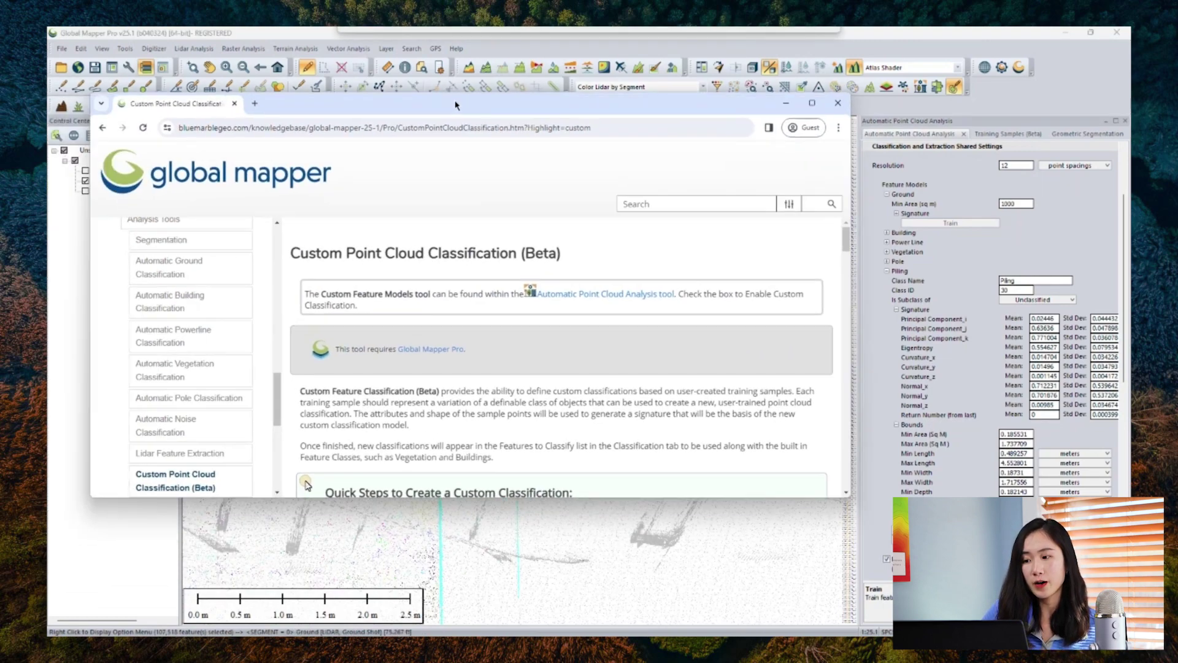
left_click_drag(454, 105, 518, 71)
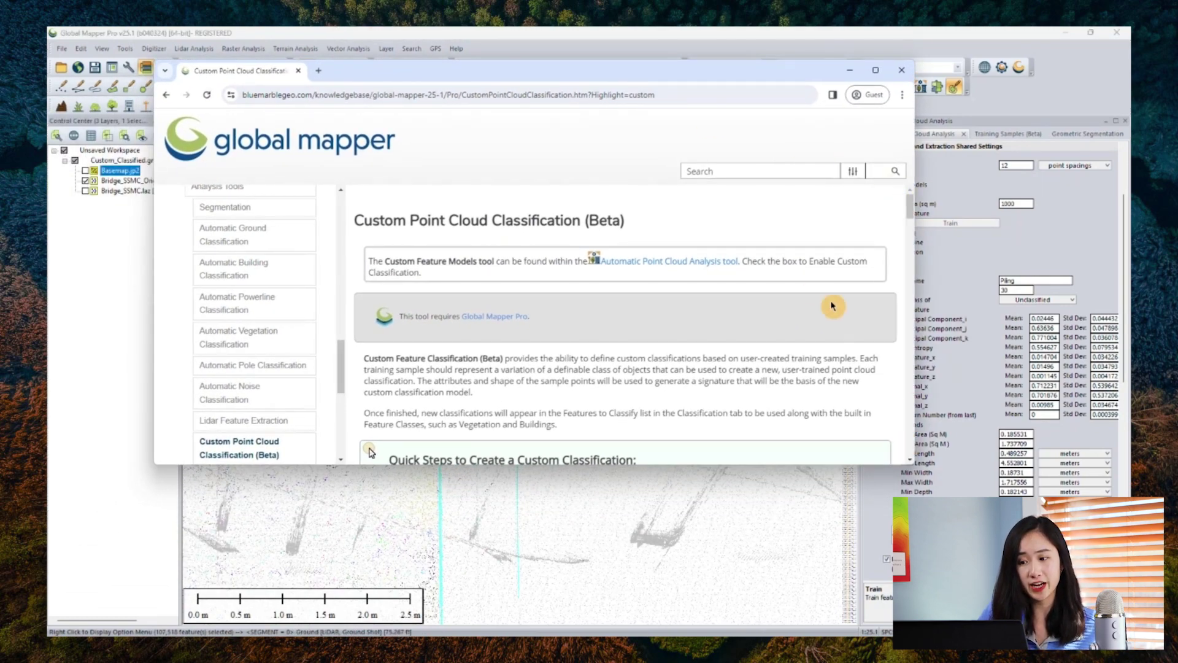
scroll(811, 291, "down", 15)
scroll(811, 291, "down", 15)
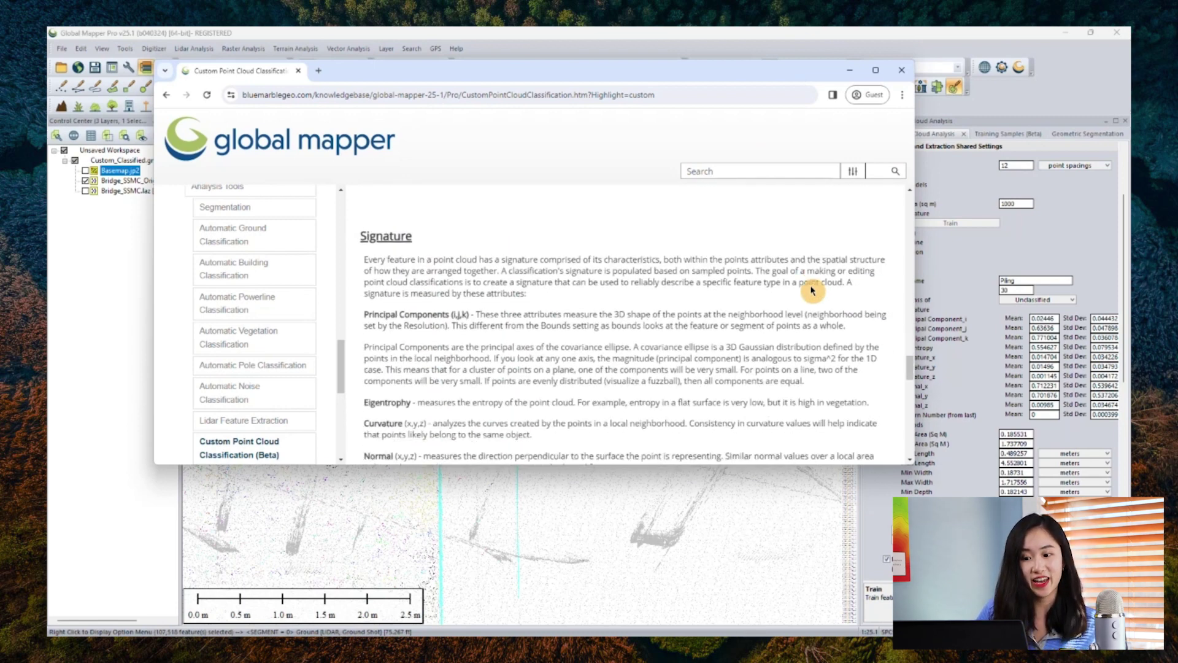
left_click_drag(360, 224, 426, 226)
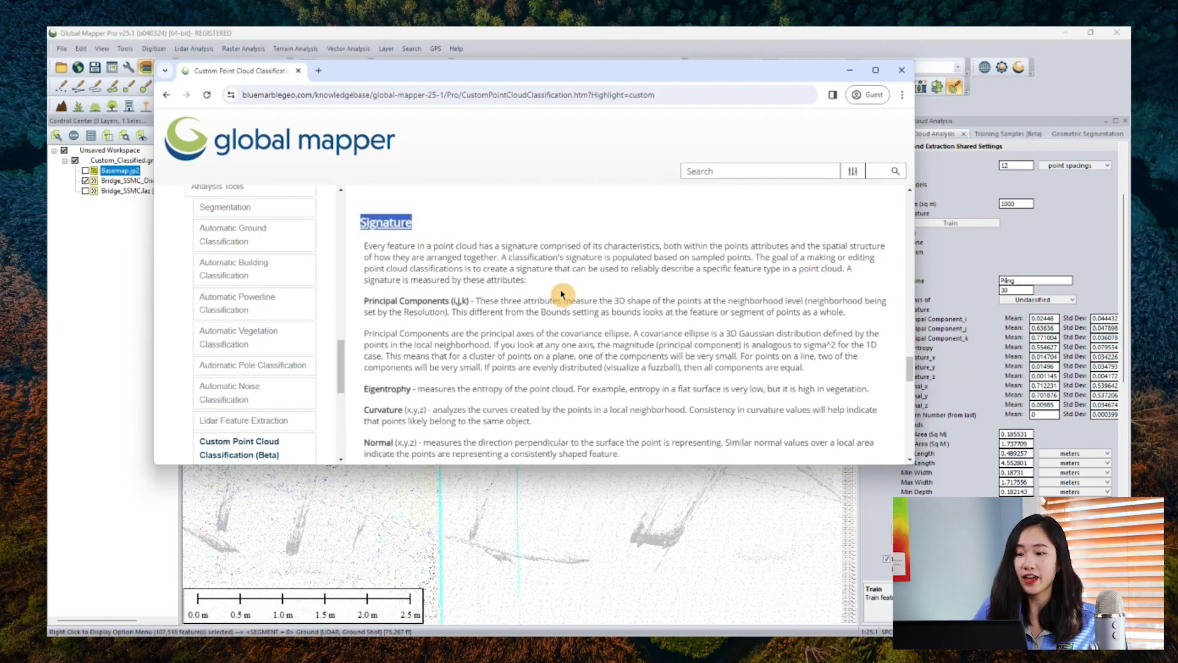
scroll(599, 295, "down", 2)
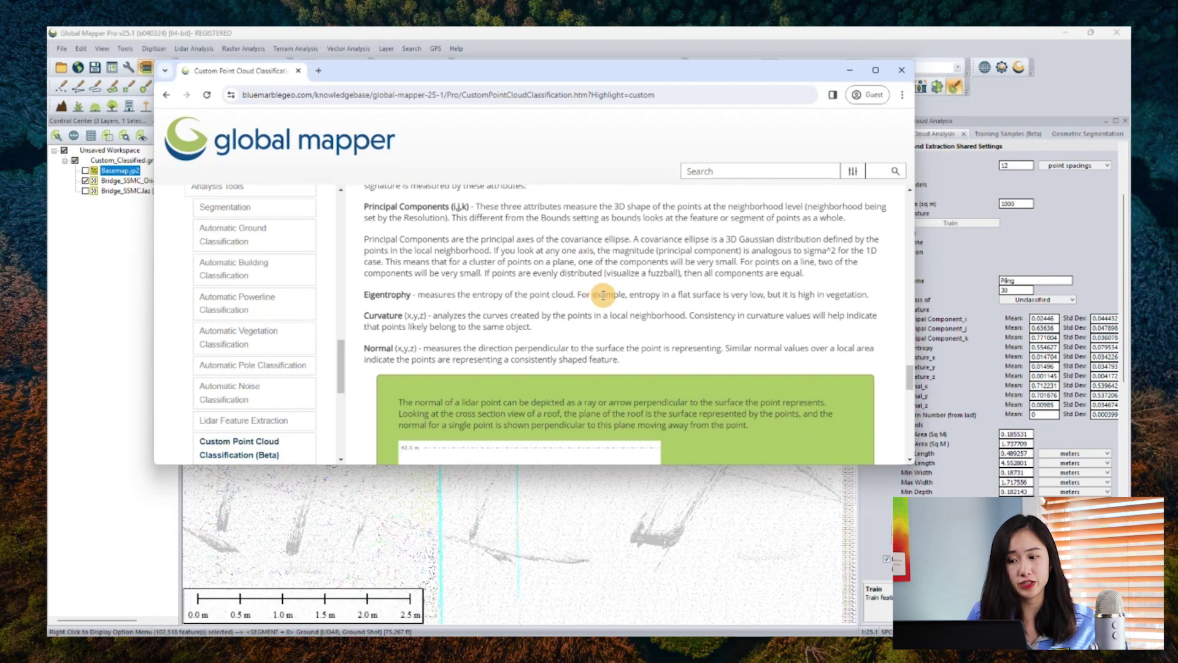
scroll(603, 295, "down", 2)
scroll(616, 295, "down", 5)
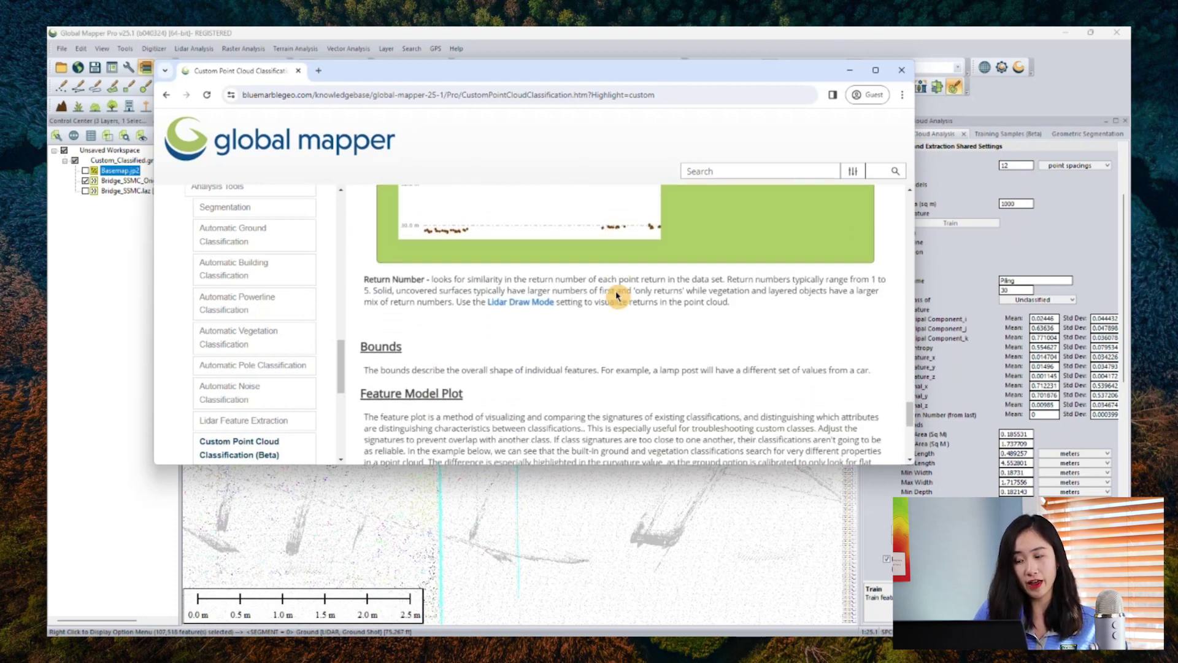
left_click(856, 72)
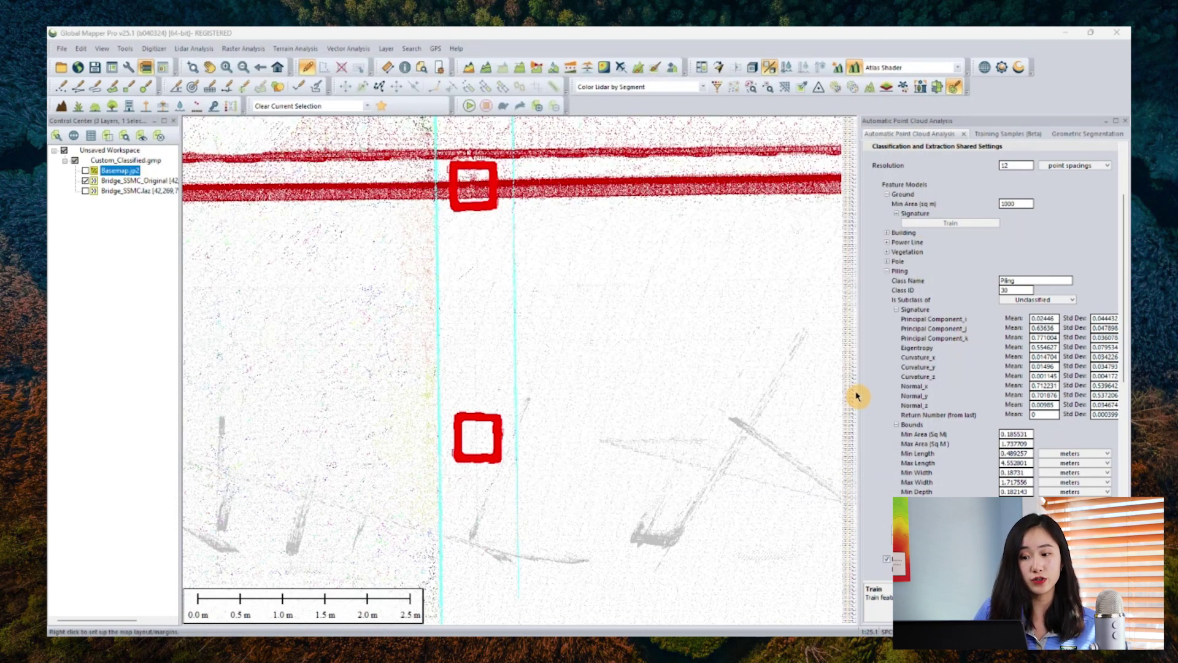
Step: Uncheck Ground and Noise, check Piling, and enable Use Custom Segmentation Parameters
scroll(957, 402, "down", 5)
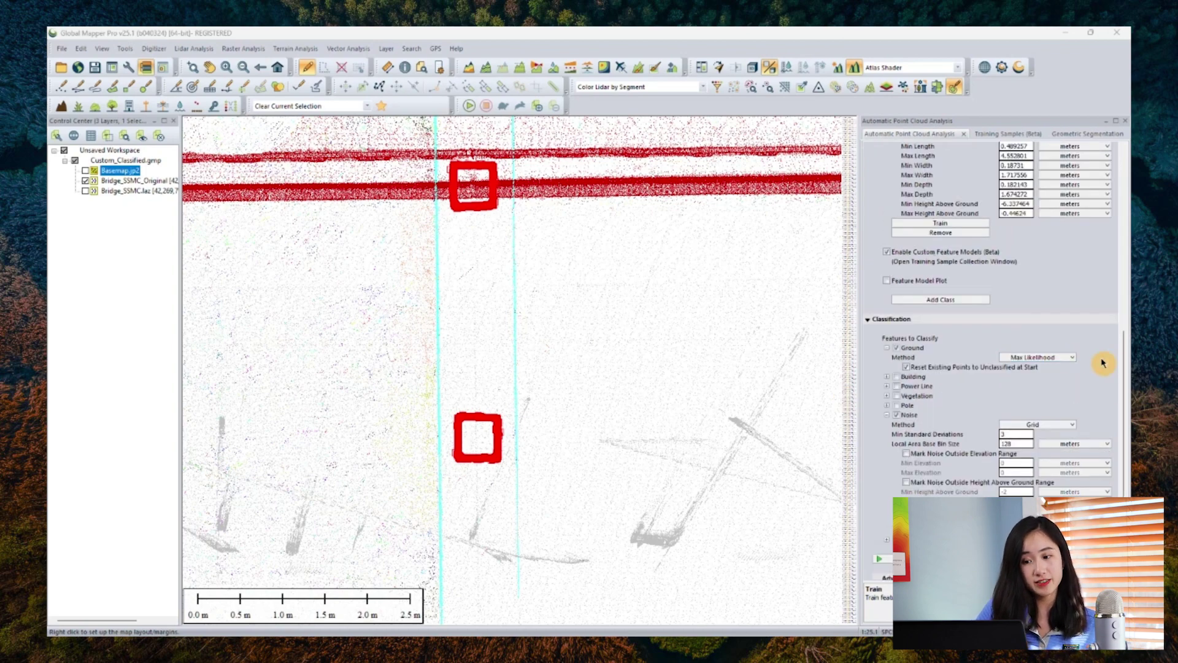
left_click_drag(1124, 372, 1128, 292)
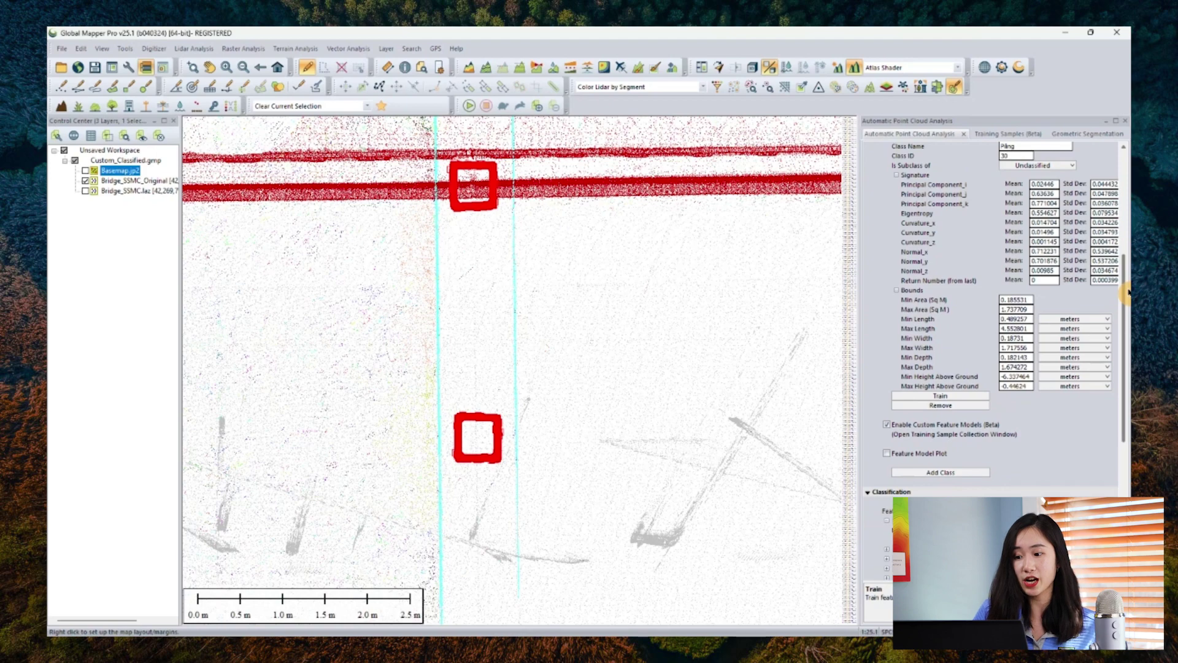
scroll(982, 264, "down", 4)
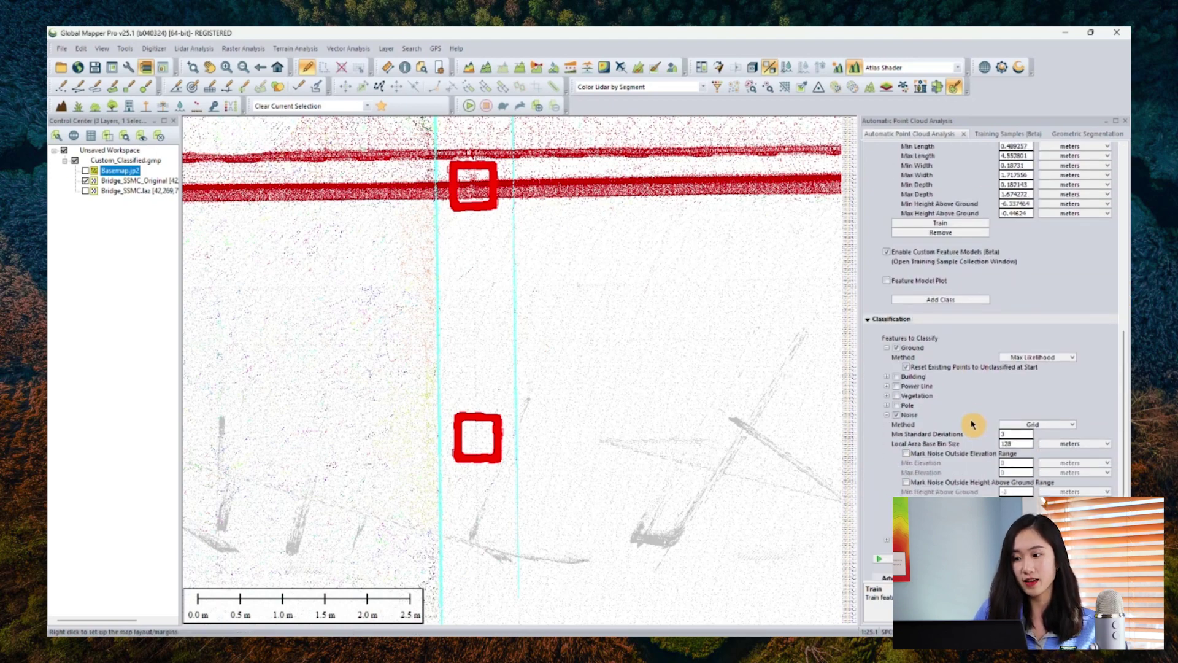
left_click(887, 291)
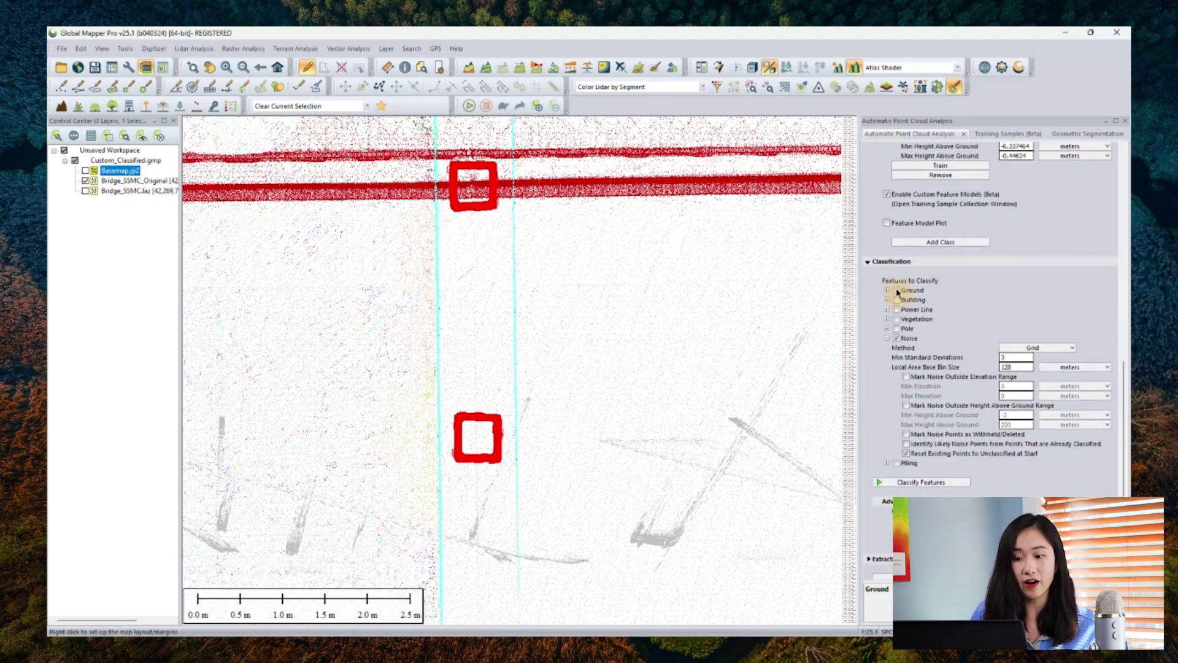
left_click(896, 338)
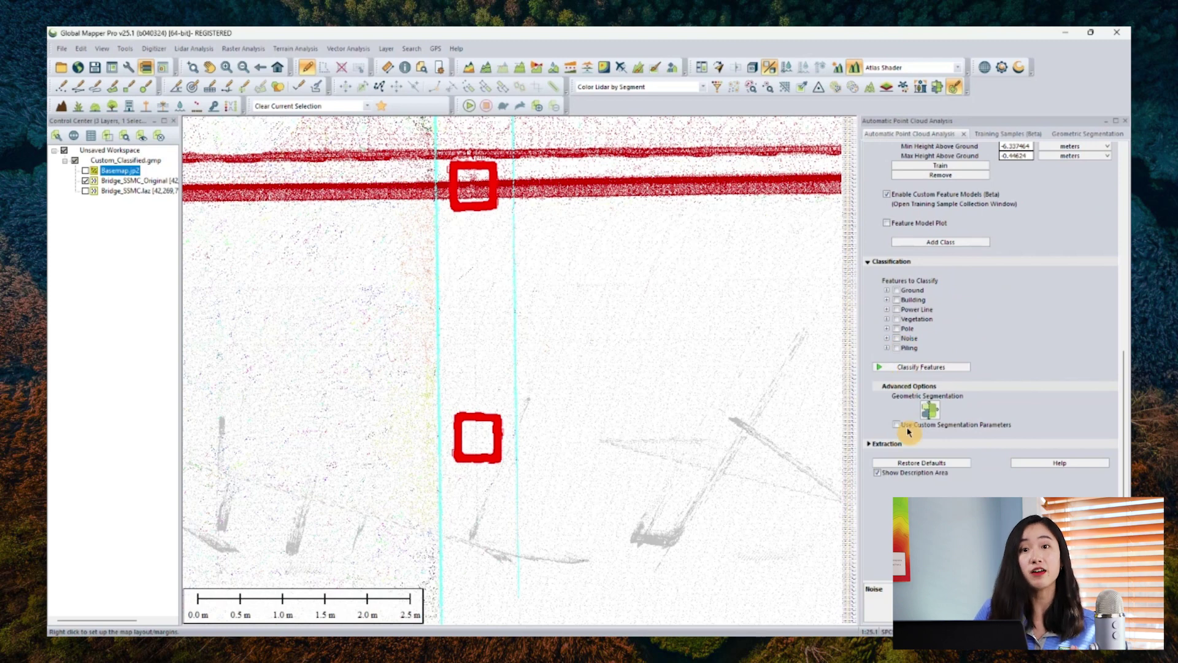
left_click(897, 348)
left_click(928, 423)
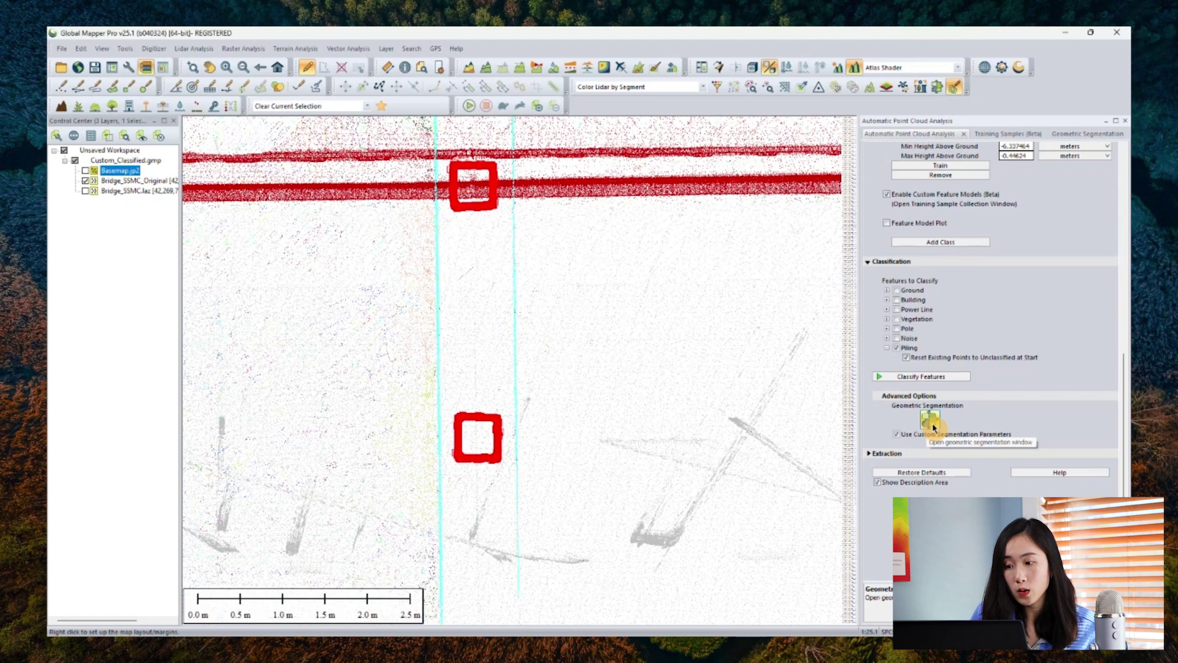
left_click(1081, 134)
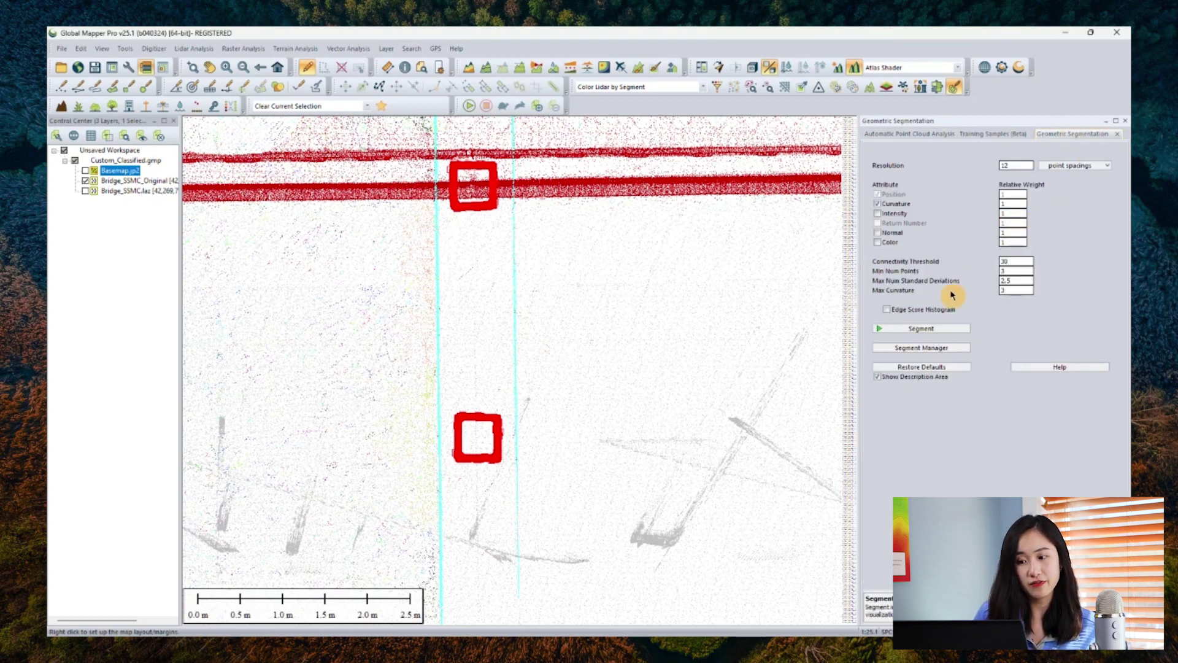
Step: Confirm the 12-point-spacing segmentation resolution, run Classify Features, and accept the 0.0476 m warning
double_click(1012, 164)
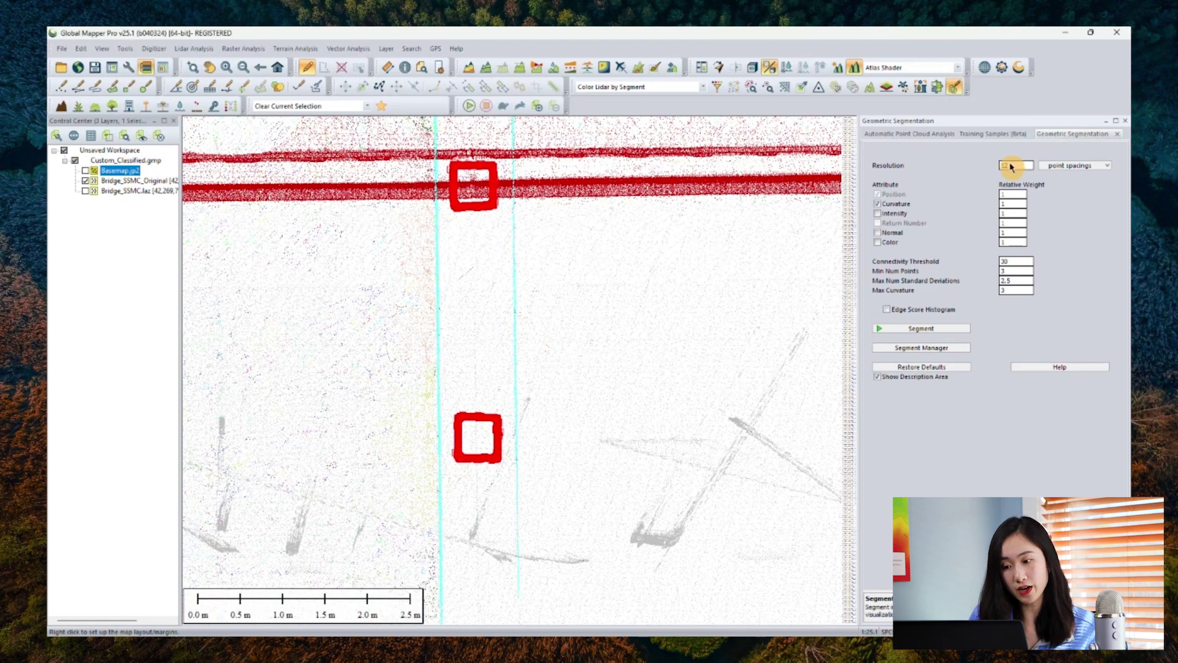
left_click(928, 135)
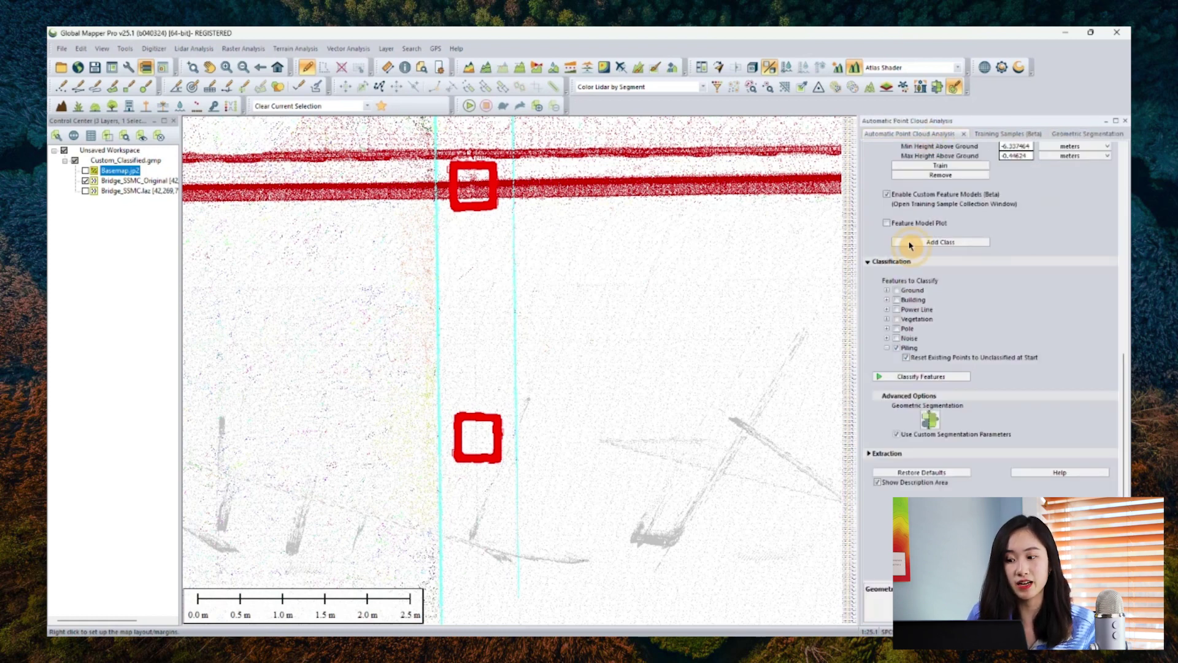
left_click(909, 378)
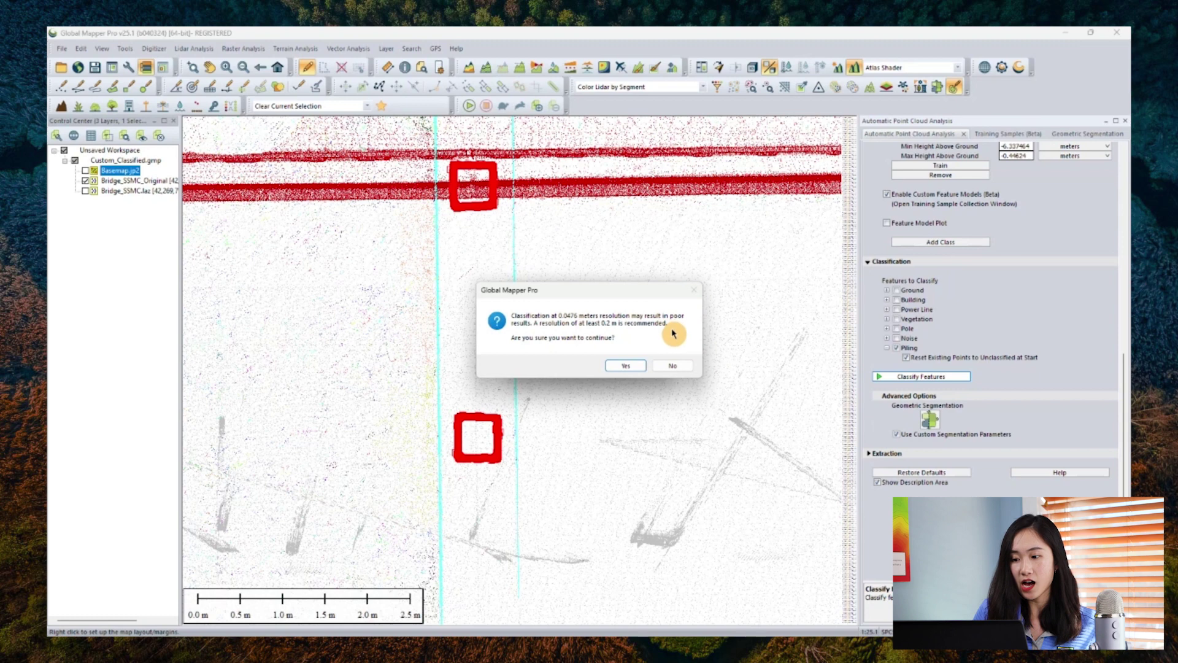
left_click(627, 365)
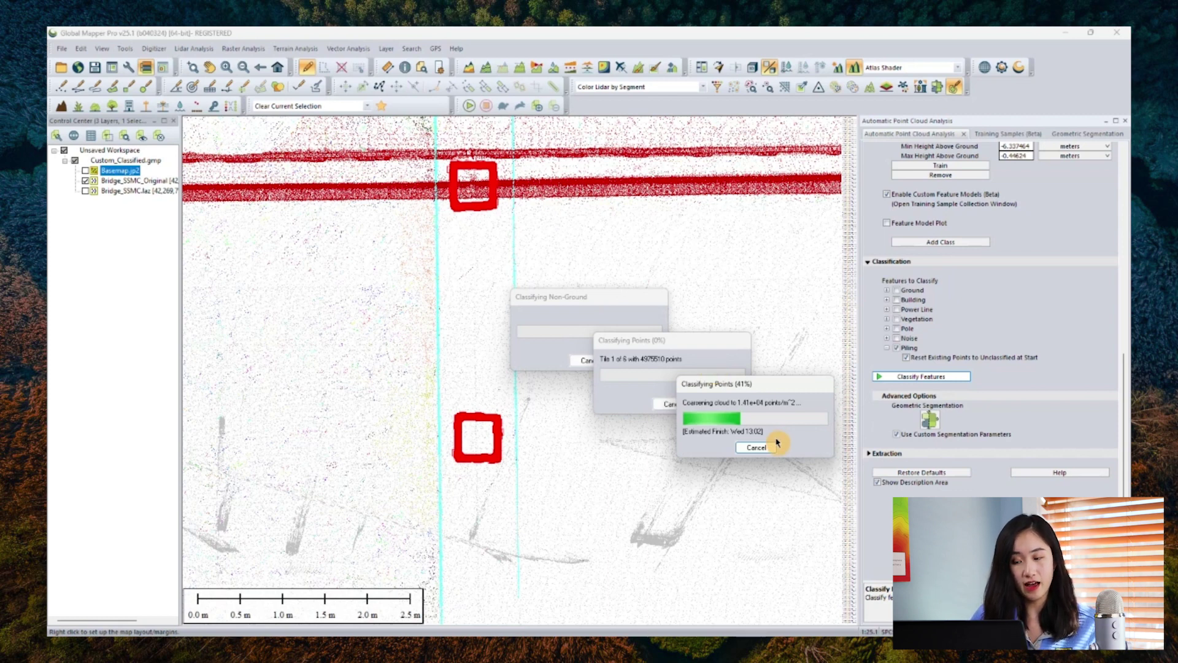
Step: Cancel the Piling classification at 41% and hide the original bridge point cloud layer
left_click(756, 447)
left_click(85, 191)
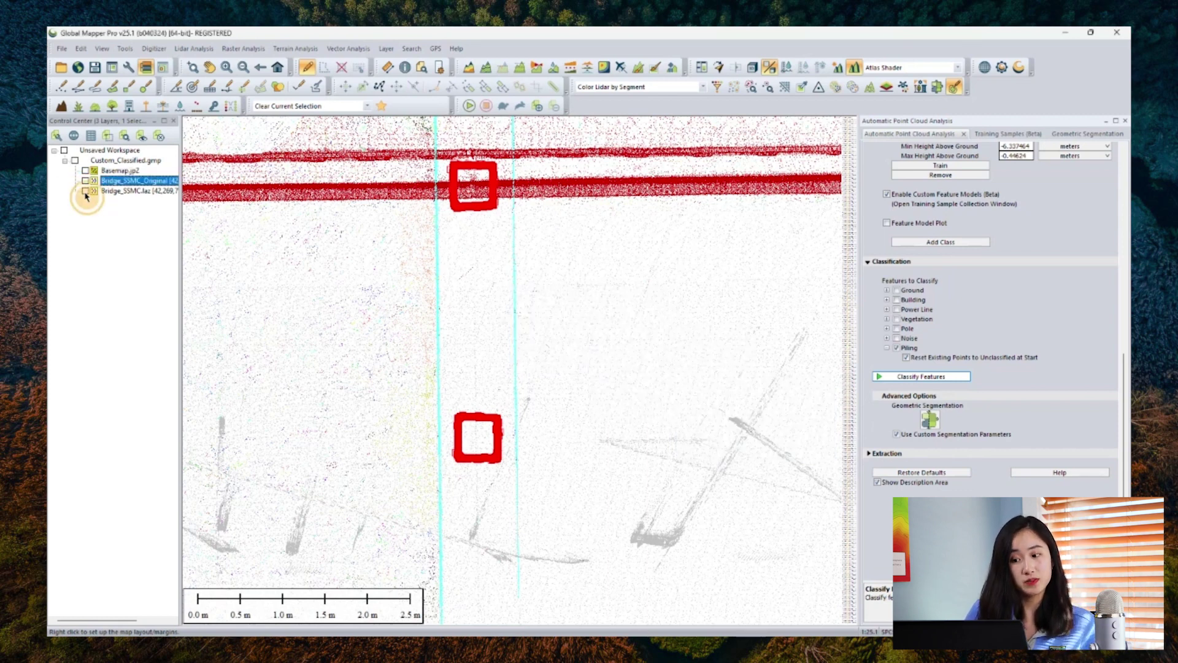
Step: Show Bridge_SSMC.laz coloured by classification and turn on Feature Info, dismissing its tip
left_click(86, 180)
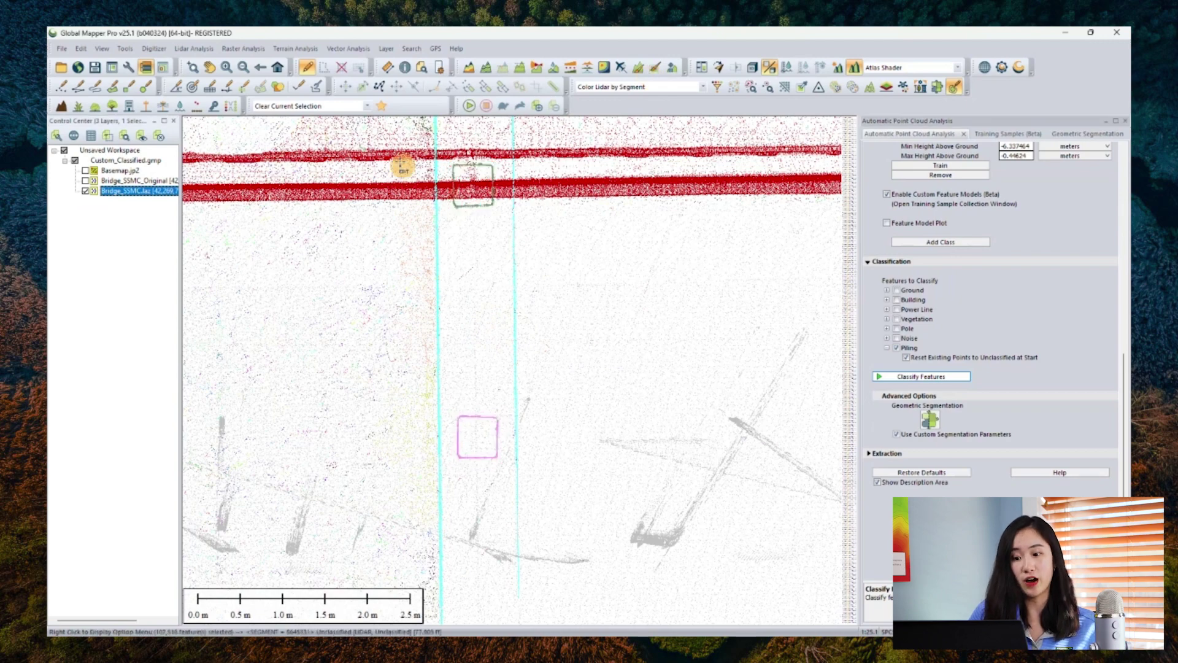
left_click(611, 86)
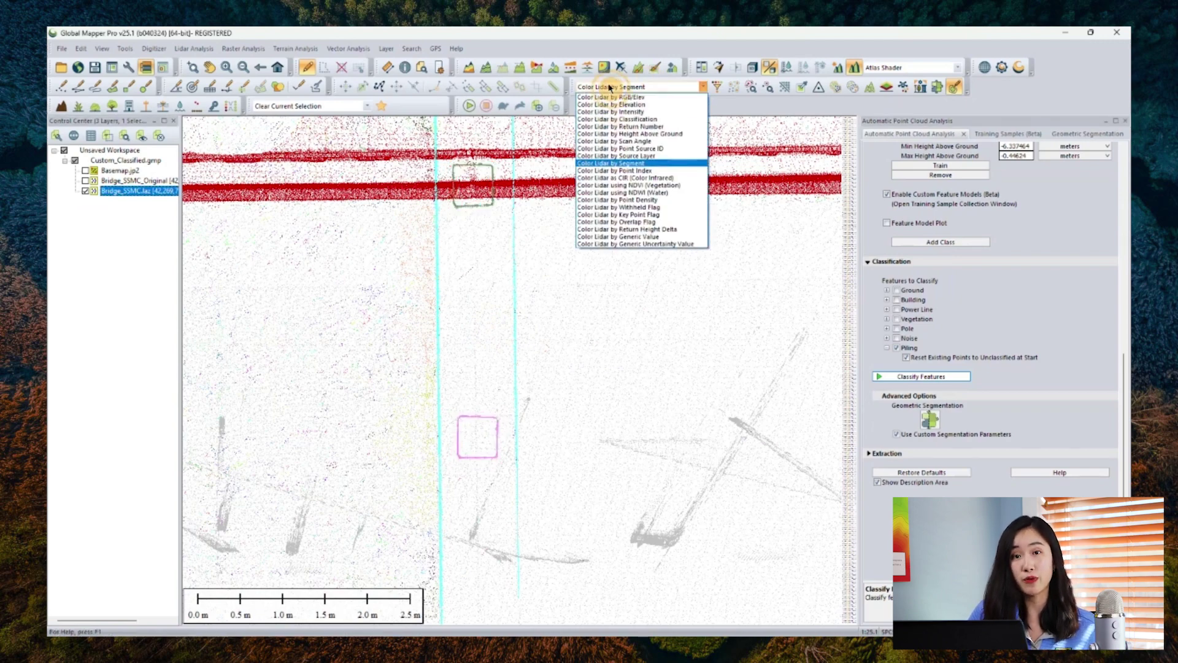
left_click(613, 119)
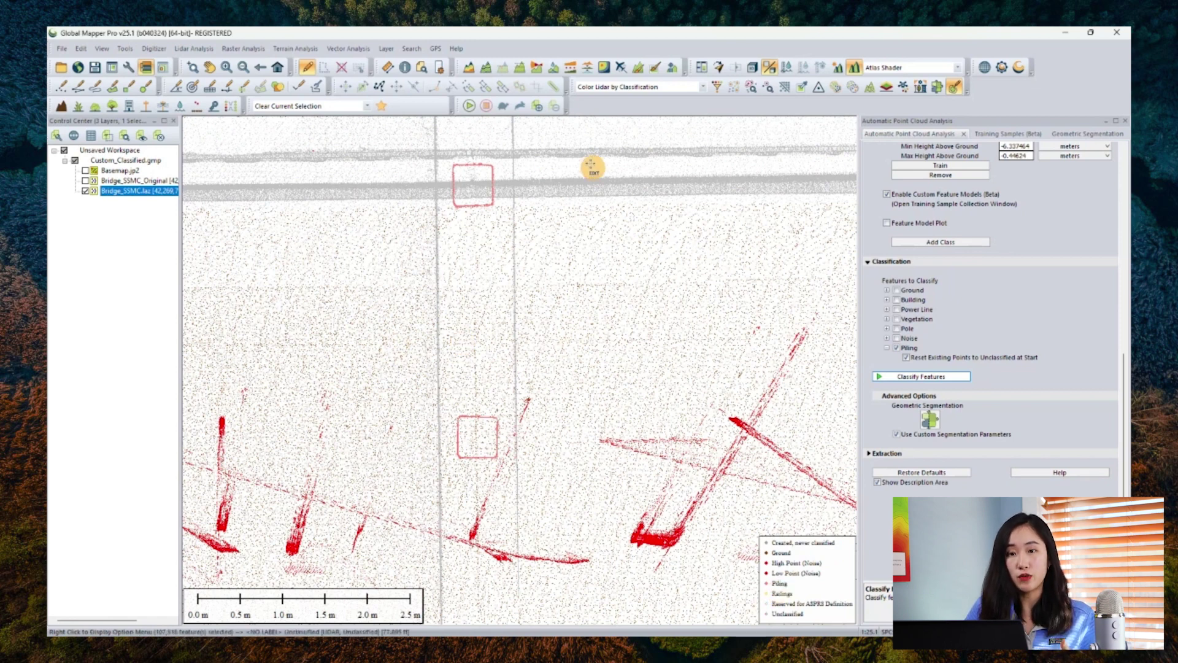
left_click(405, 67)
left_click(538, 405)
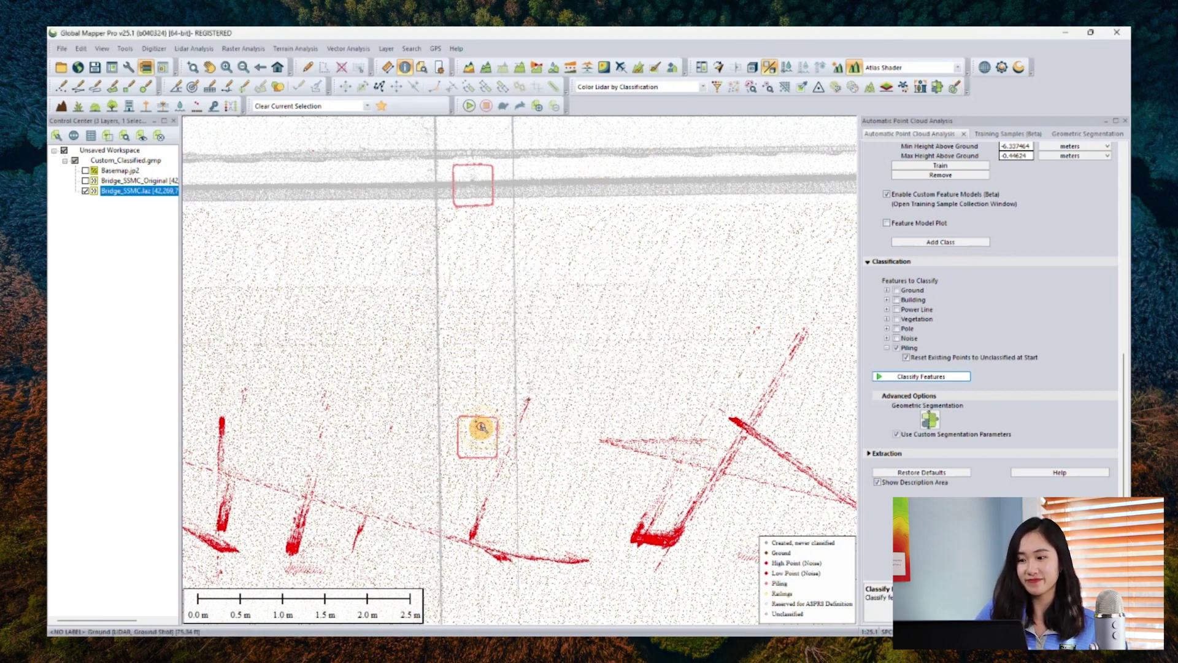